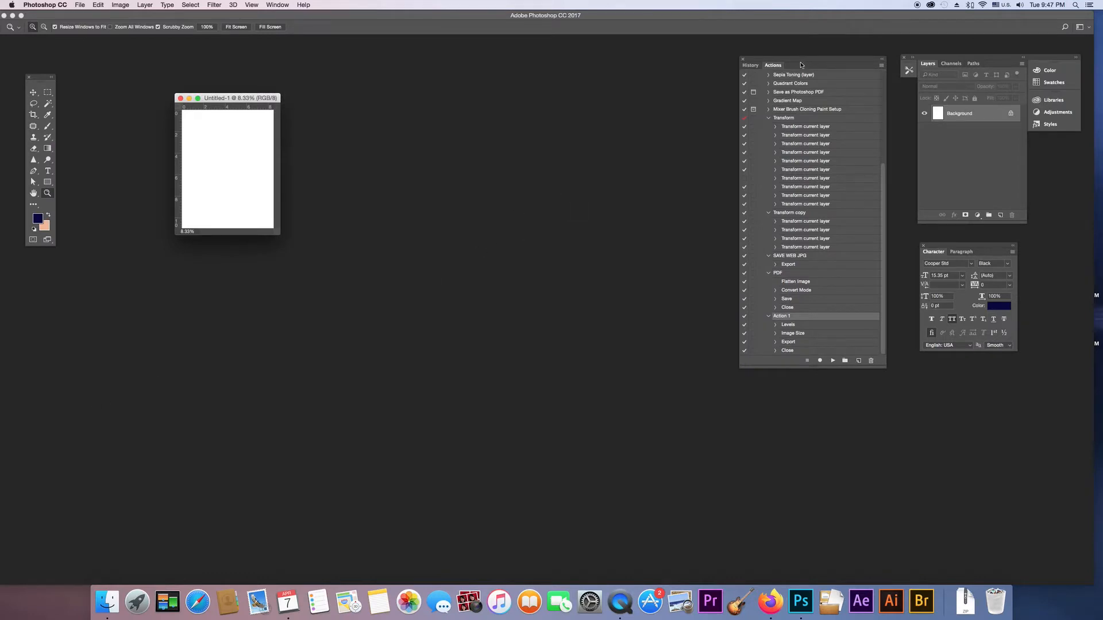
left_click_drag(798, 66, 795, 67)
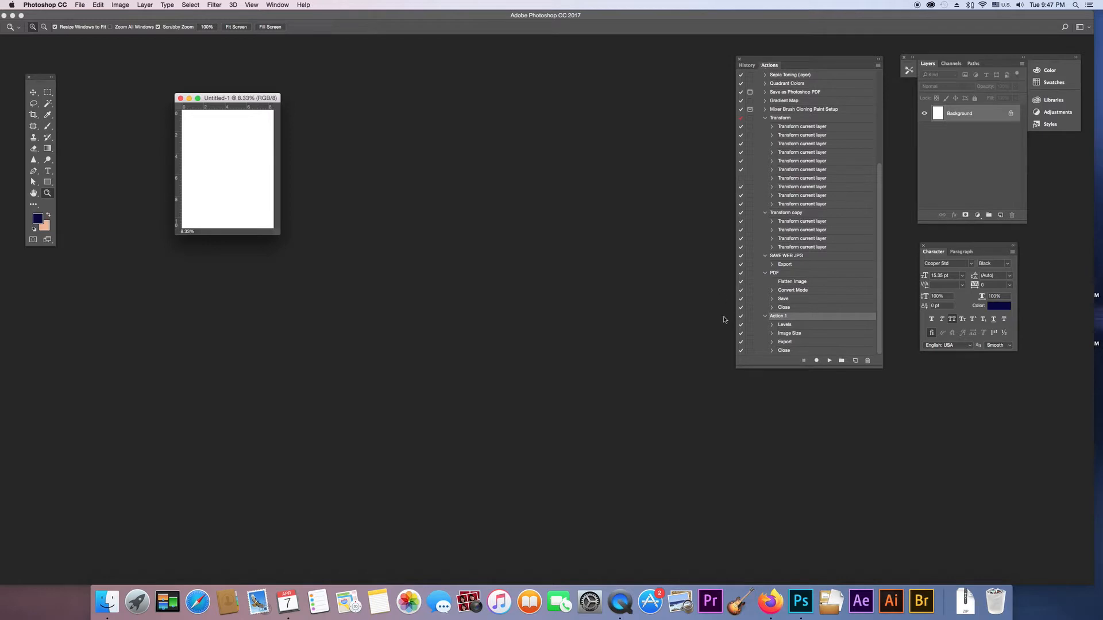
left_click(108, 603)
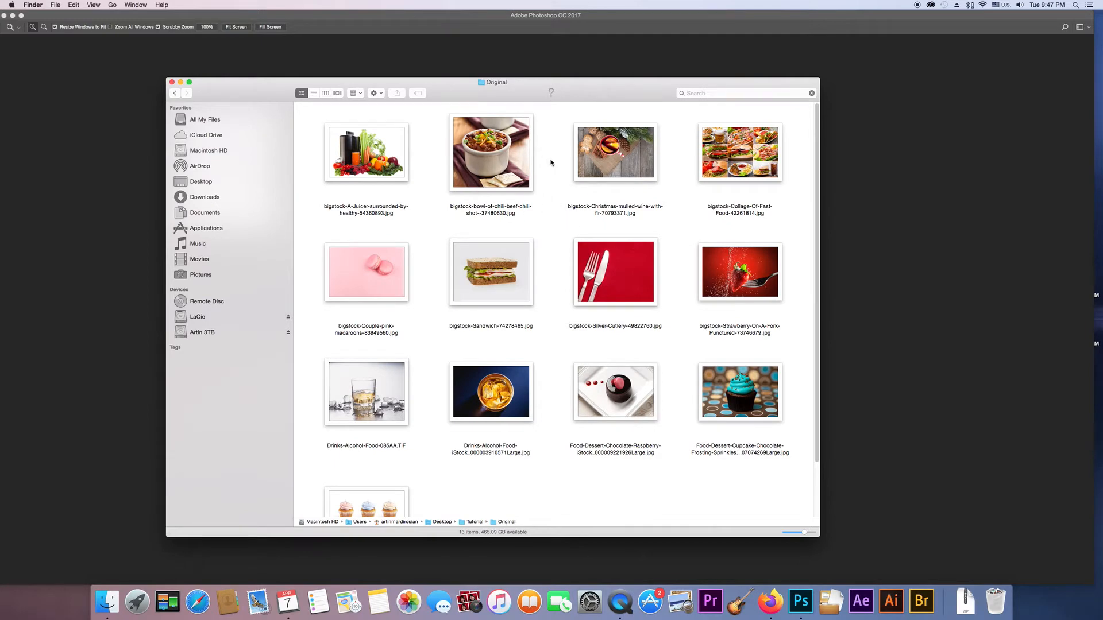
left_click_drag(580, 100, 568, 97)
left_click(67, 389)
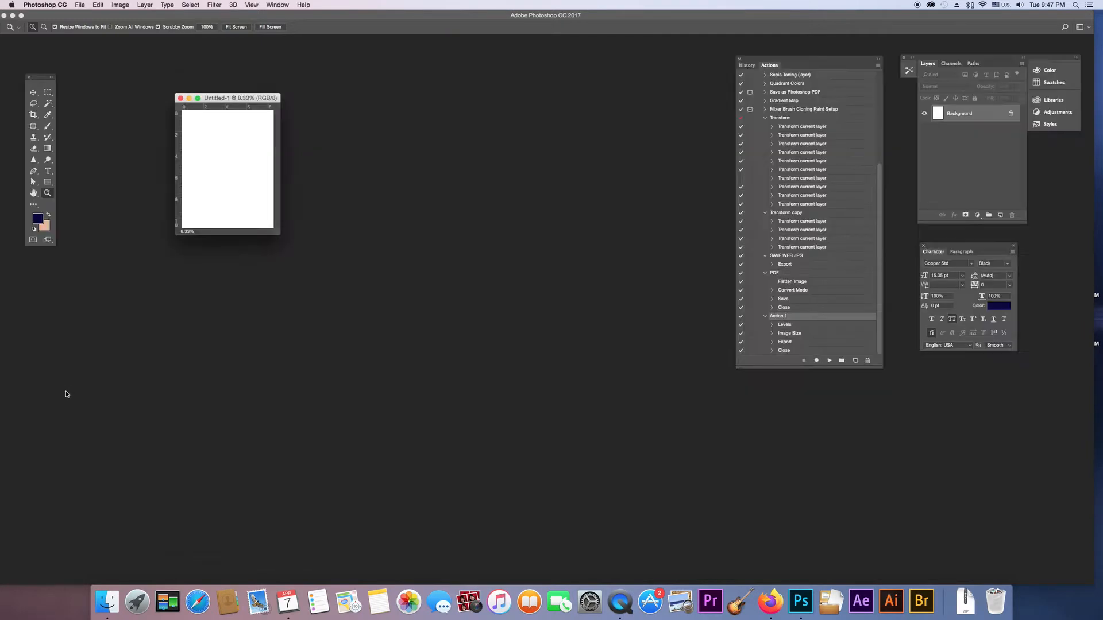
Delete the existing Action 1 from the list of actions
left_click(868, 360)
left_click(617, 192)
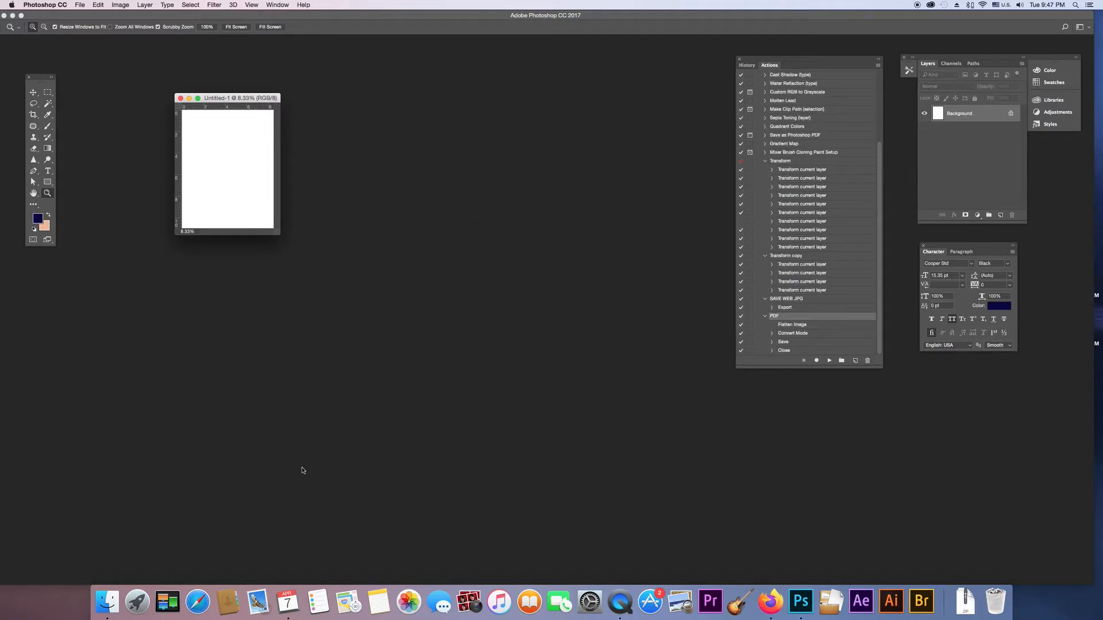
Open bigstock-A-Juicer-surrounded-by-healthy-54360893.jpg from the Original folder in Photoshop and move its window clear of the Actions panel
left_click(107, 601)
left_click(378, 182)
left_click_drag(378, 182, 801, 602)
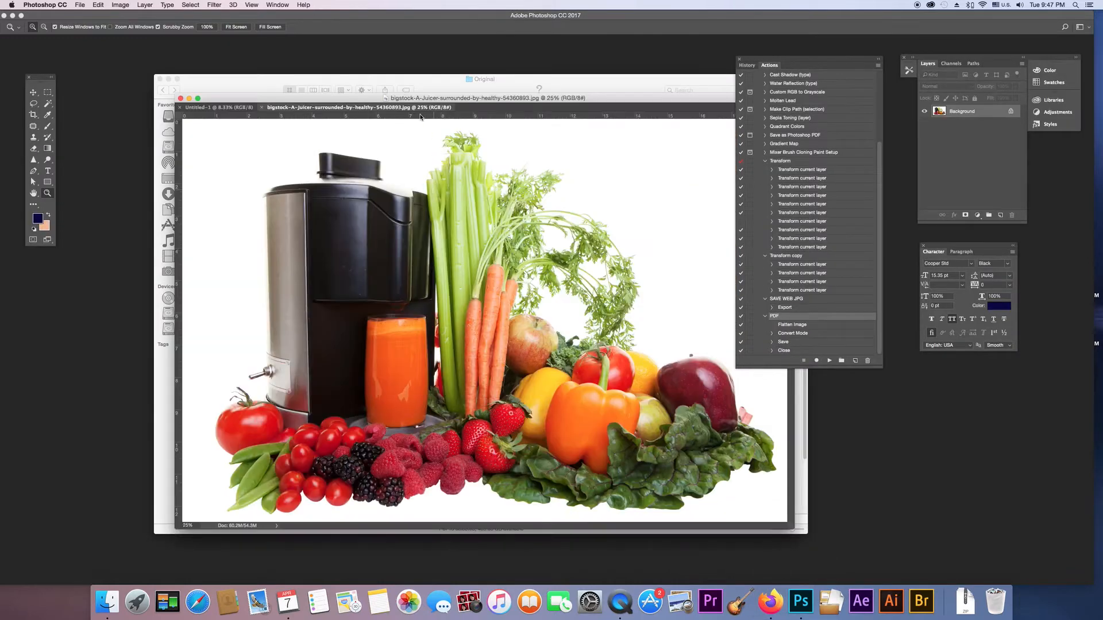
left_click_drag(417, 98, 373, 67)
left_click_drag(266, 69, 258, 73)
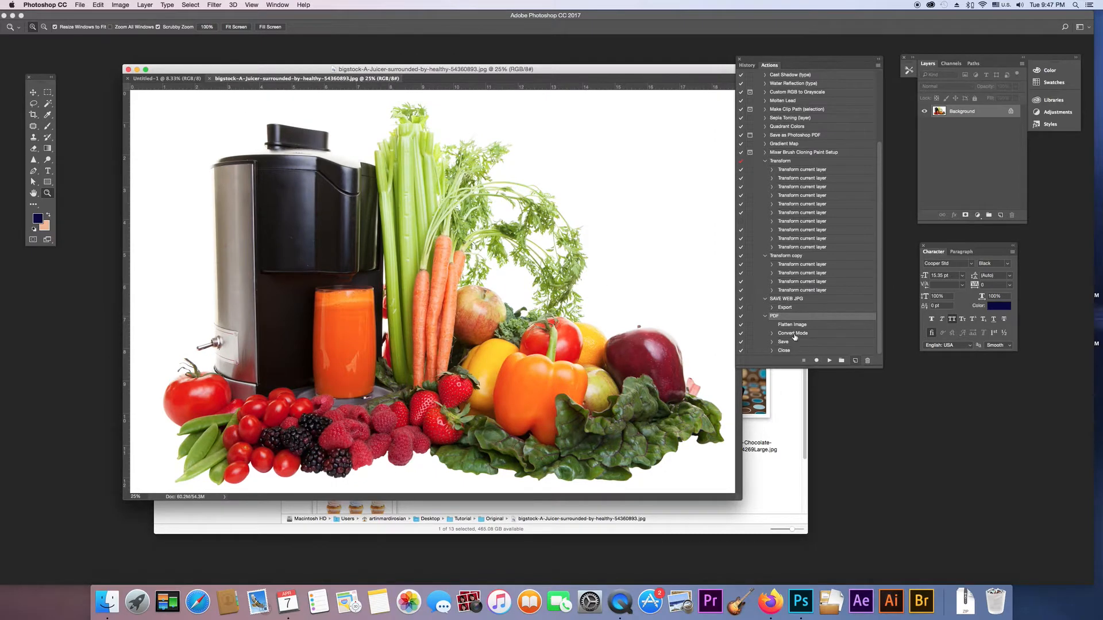
left_click_drag(232, 69, 178, 54)
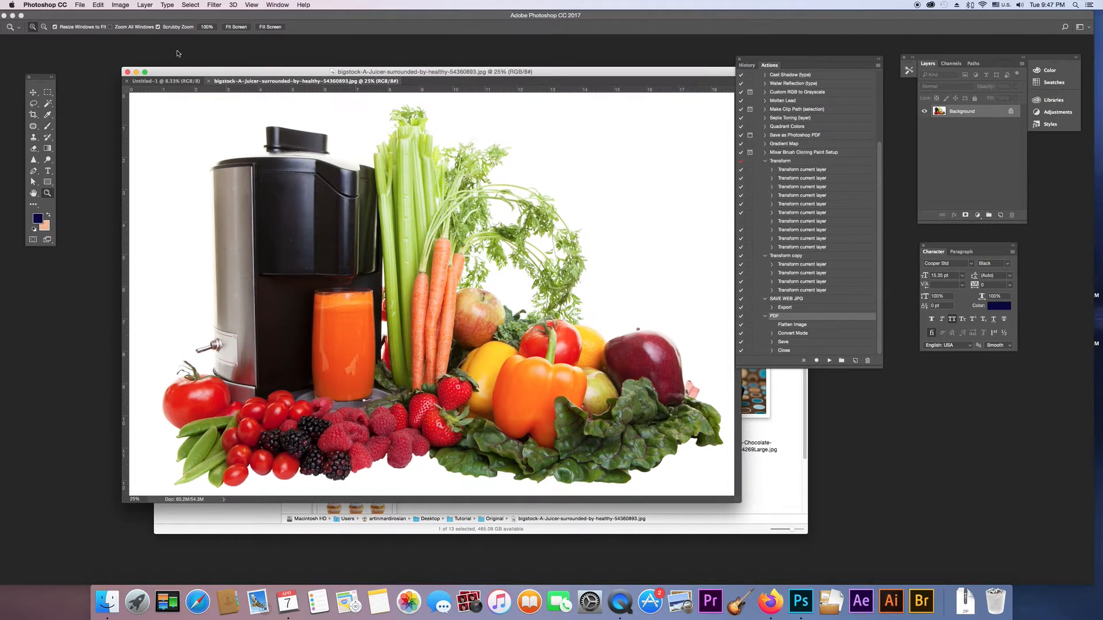
left_click(120, 5)
mouse_move(167, 28)
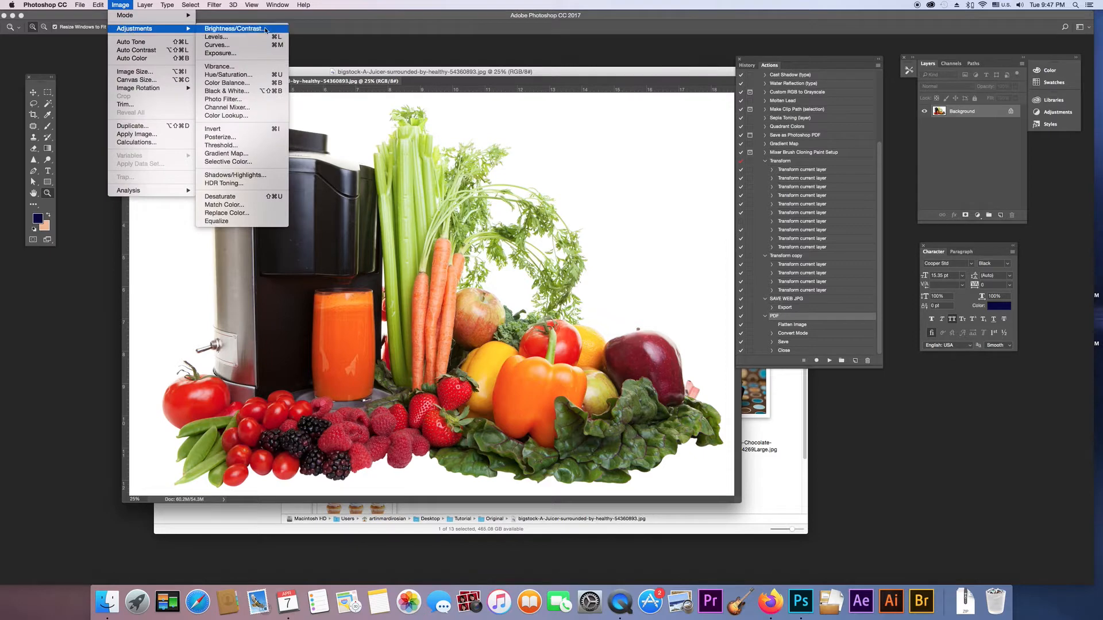
left_click(147, 8)
left_click(120, 6)
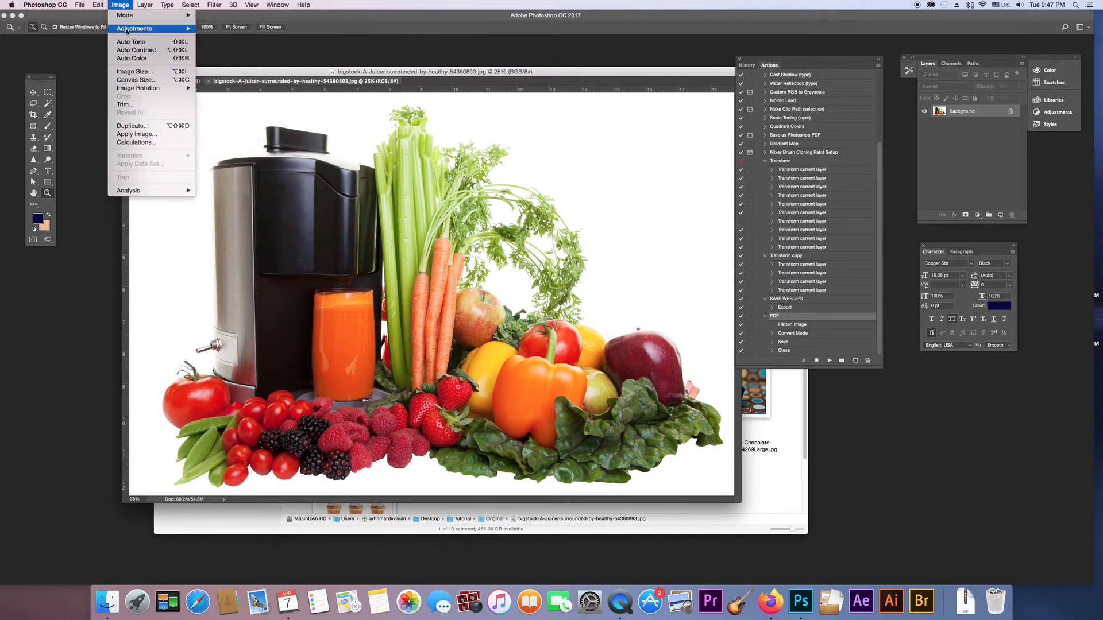
mouse_move(129, 31)
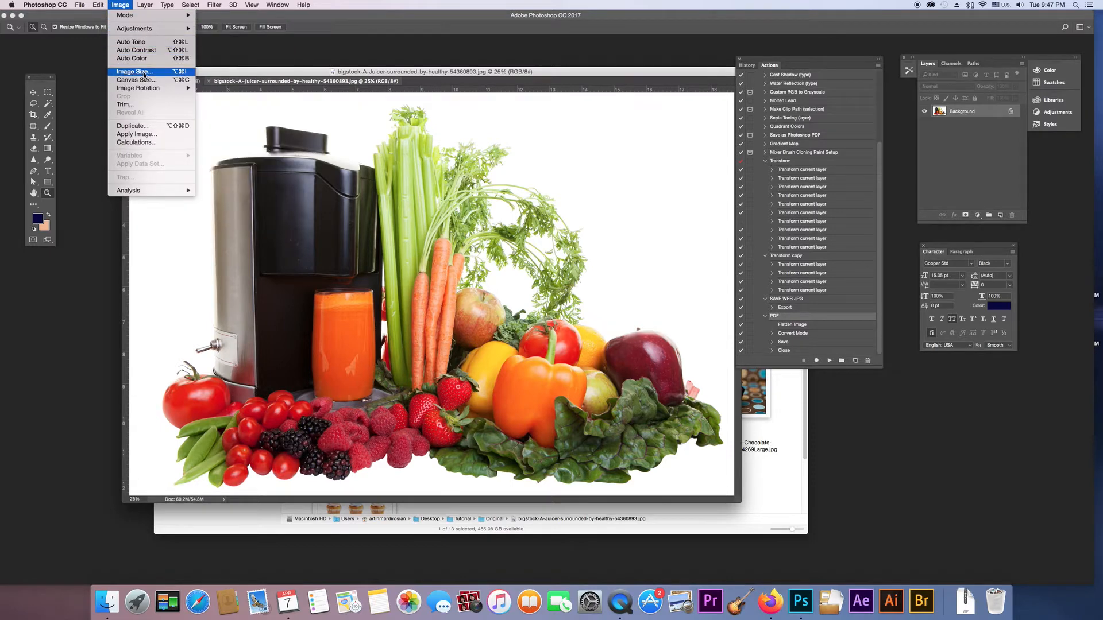
left_click(280, 75)
left_click_drag(280, 76, 257, 77)
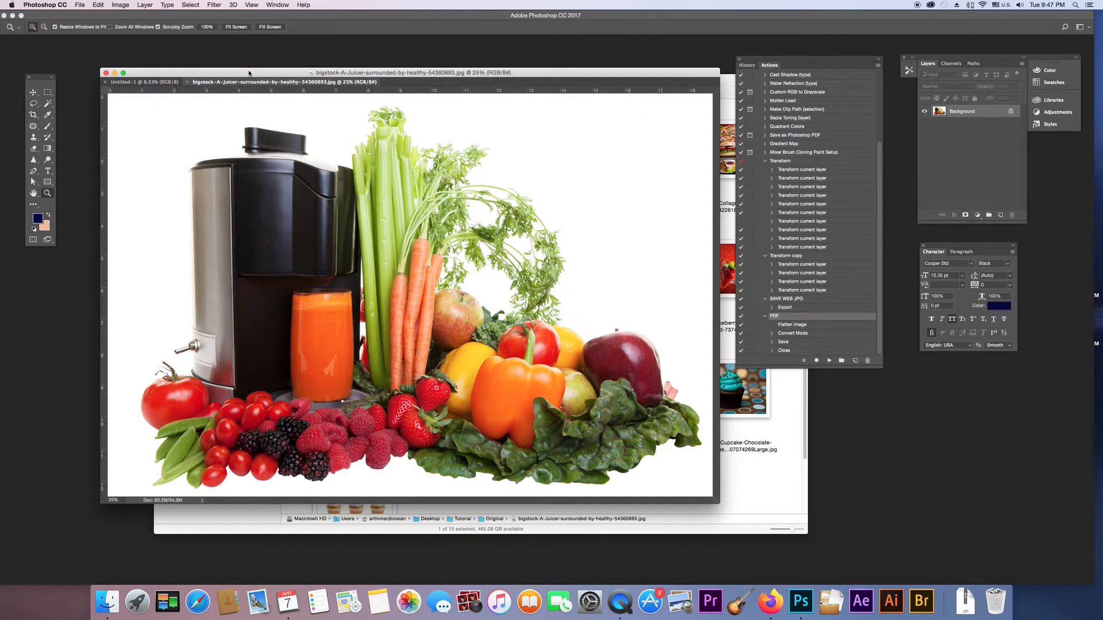
Create a new action named Action 1 in the Default Actions set and start recording it
left_click(855, 360)
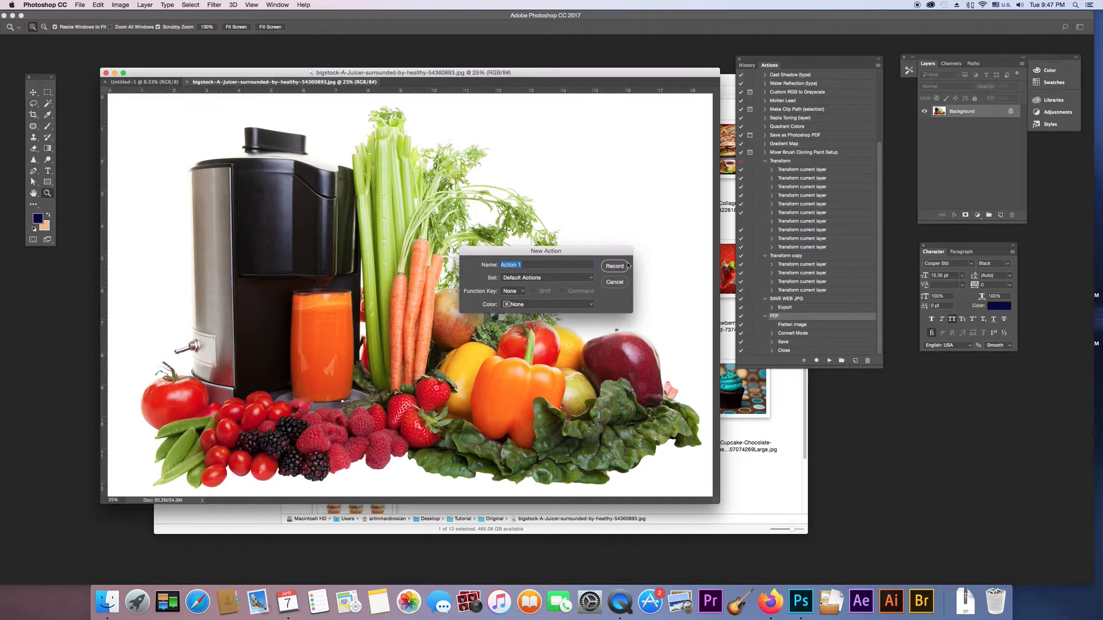
left_click_drag(566, 252, 560, 253)
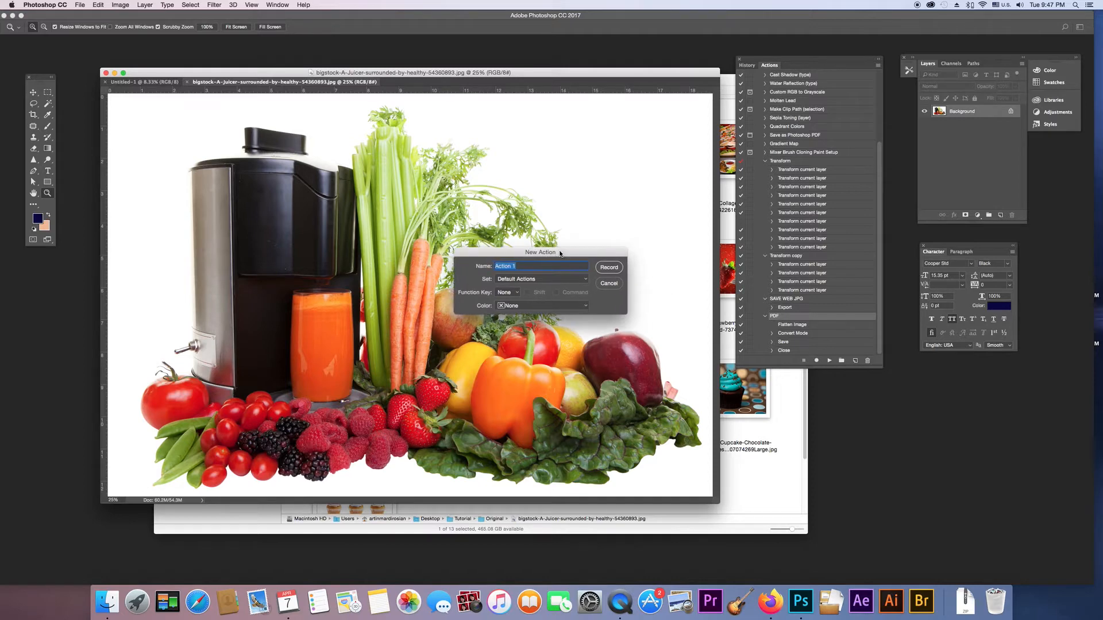
left_click(517, 266)
left_click_drag(554, 255, 551, 255)
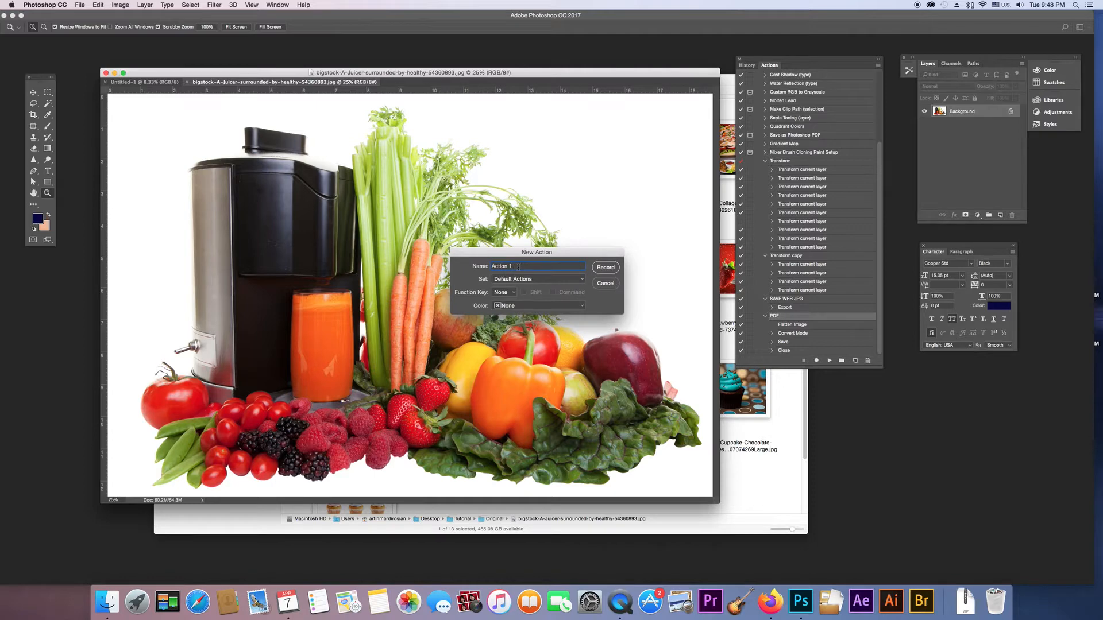
left_click(609, 268)
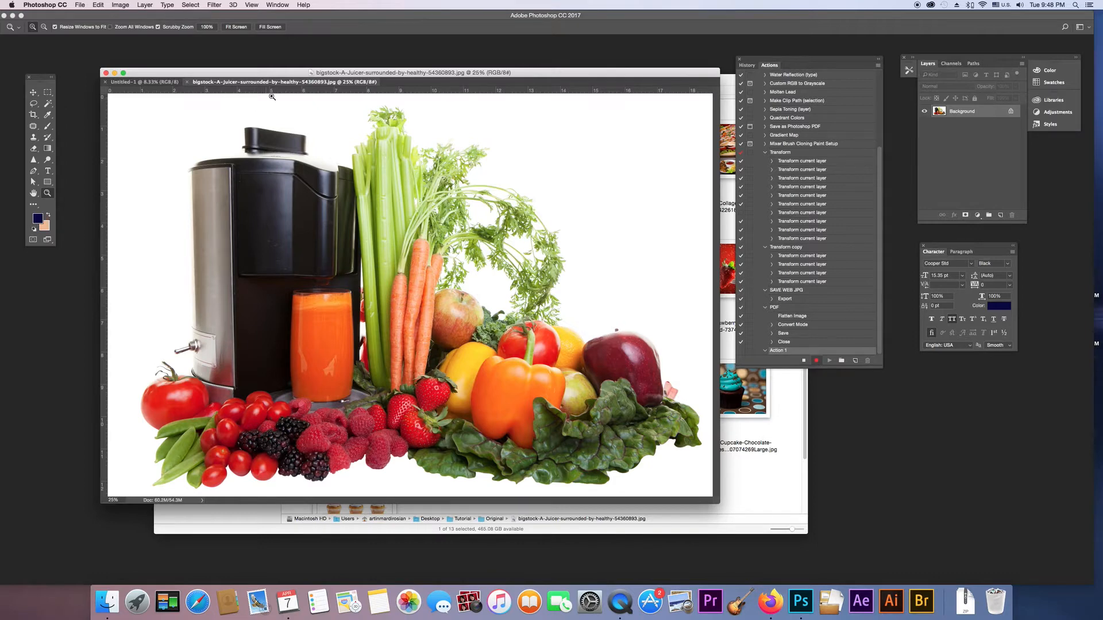
Apply a Levels adjustment to the juicer image with the black input level at 90 and the white output level at 166
left_click(120, 6)
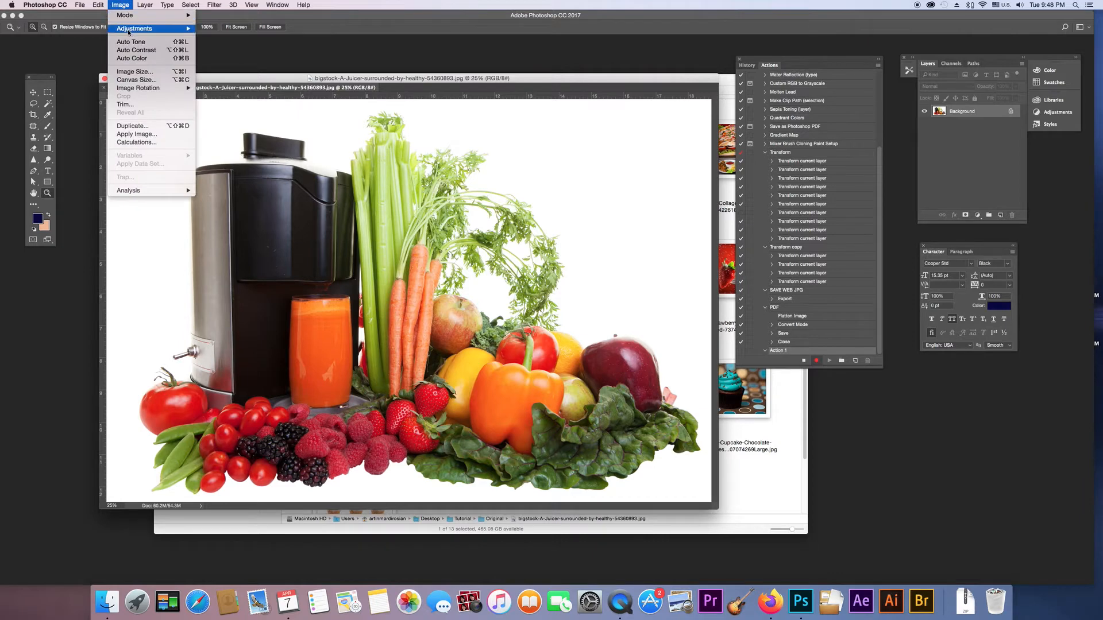
mouse_move(129, 29)
left_click(218, 36)
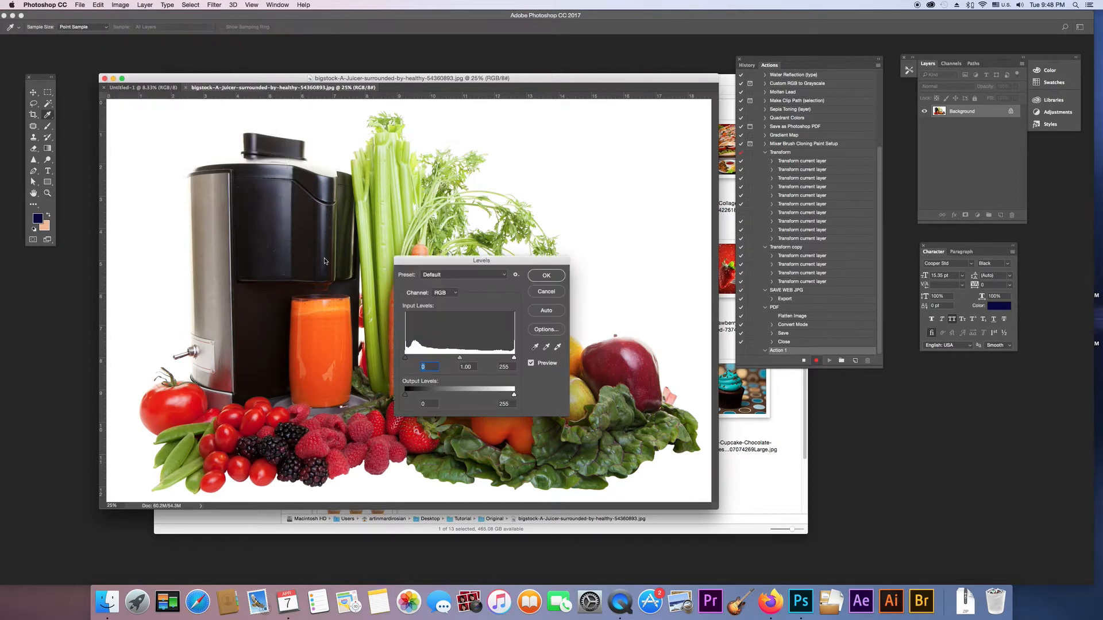
left_click_drag(406, 358, 448, 358)
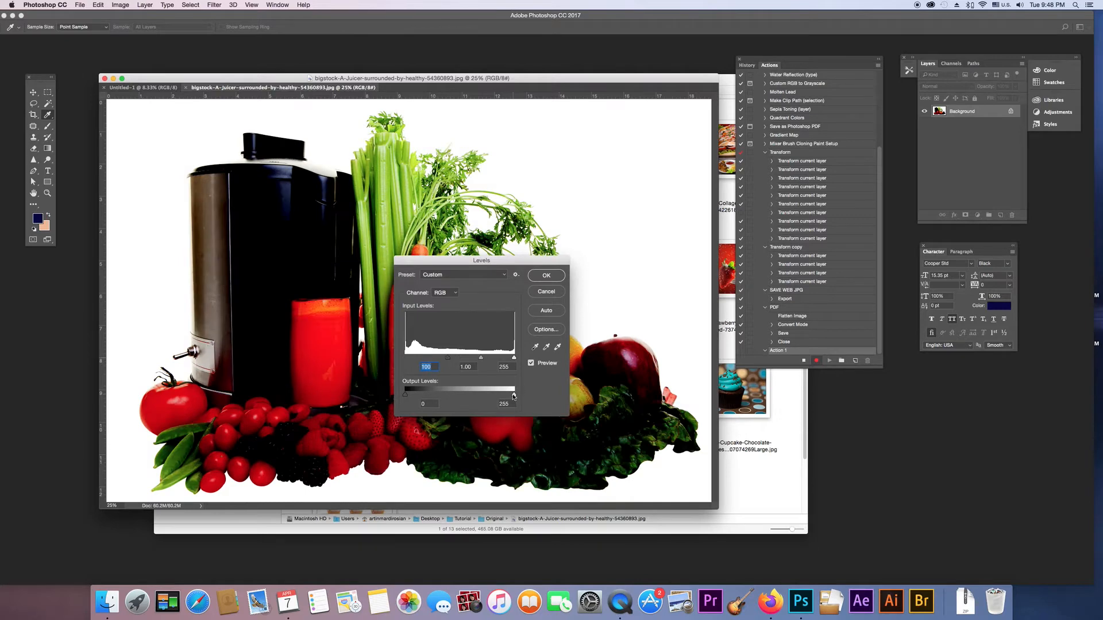
left_click_drag(514, 394, 477, 395)
left_click_drag(445, 361, 443, 359)
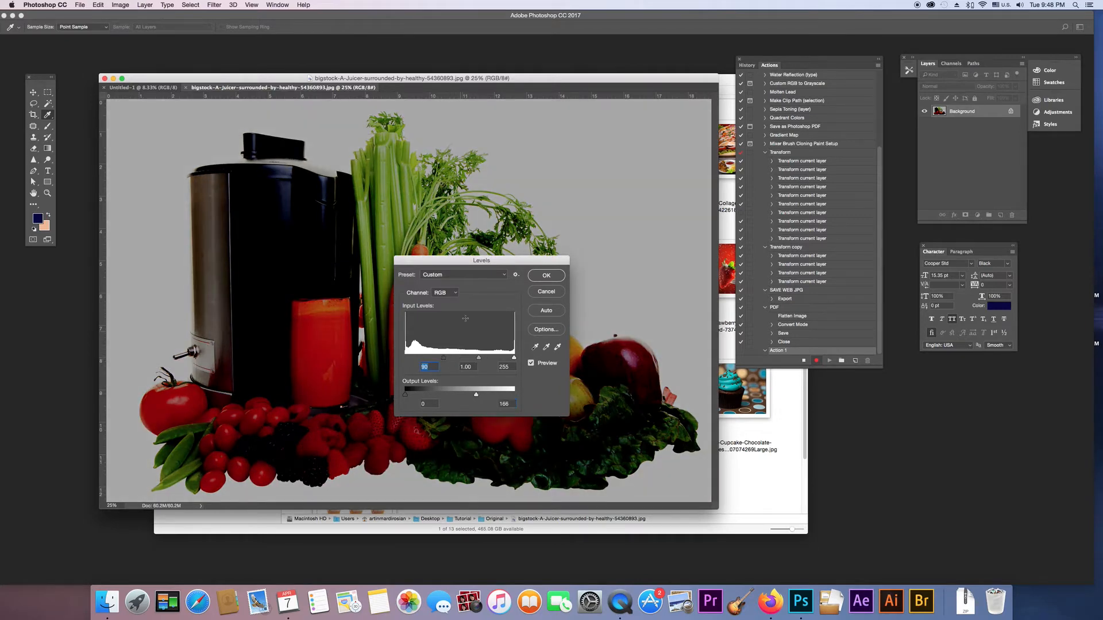
left_click(545, 276)
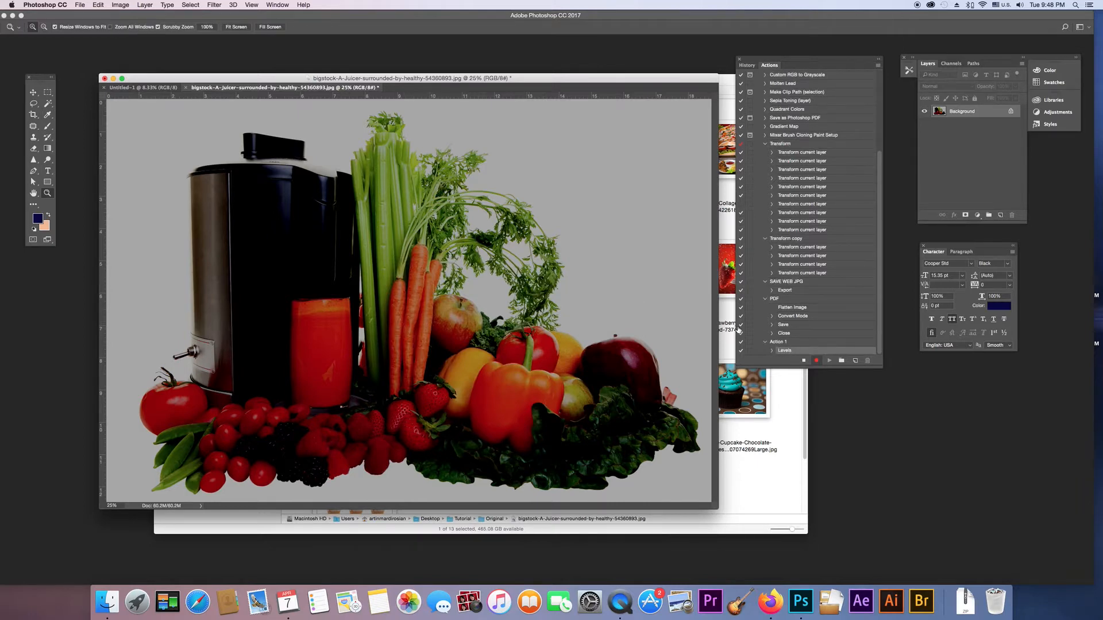
Resize the juicer image to a width of 1500 pixels, keeping its proportions, and reposition its window
left_click(120, 5)
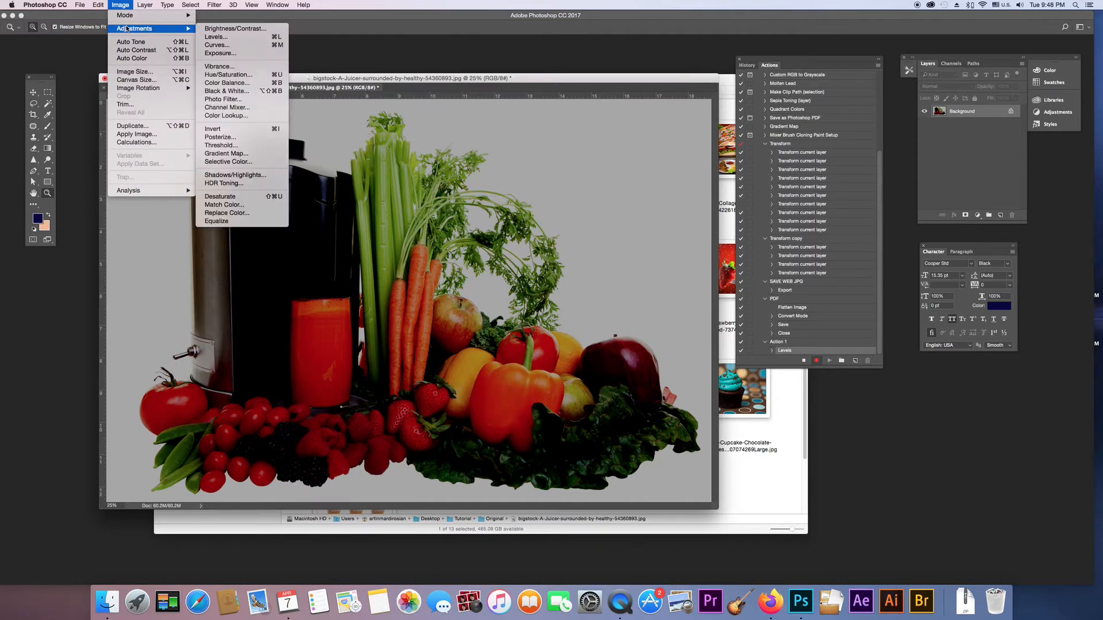
left_click(140, 71)
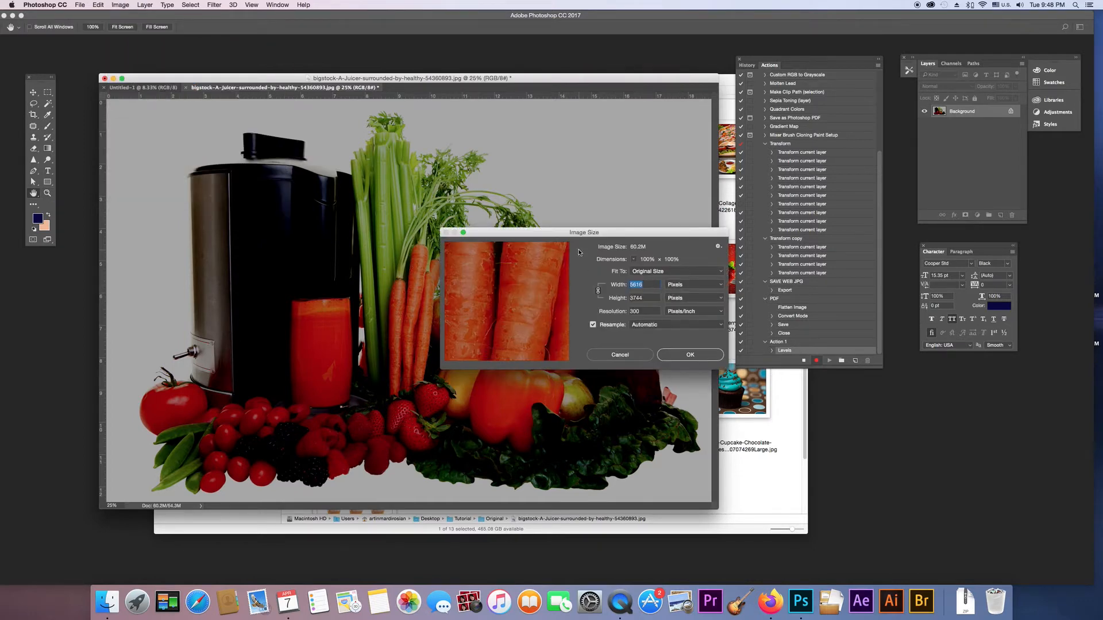
type("1500")
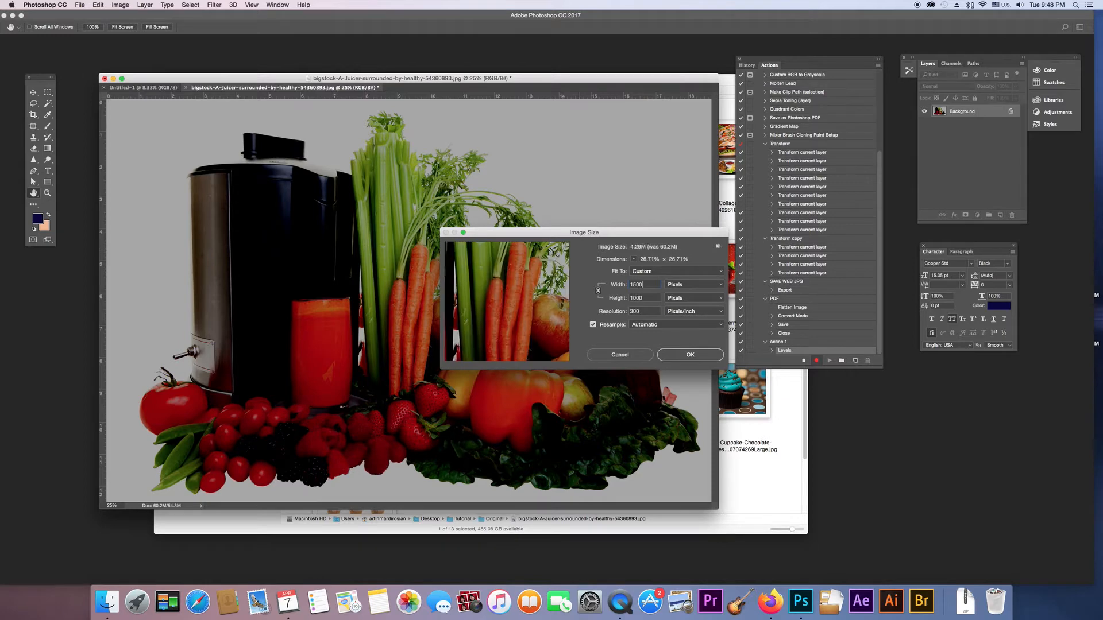
left_click(678, 359)
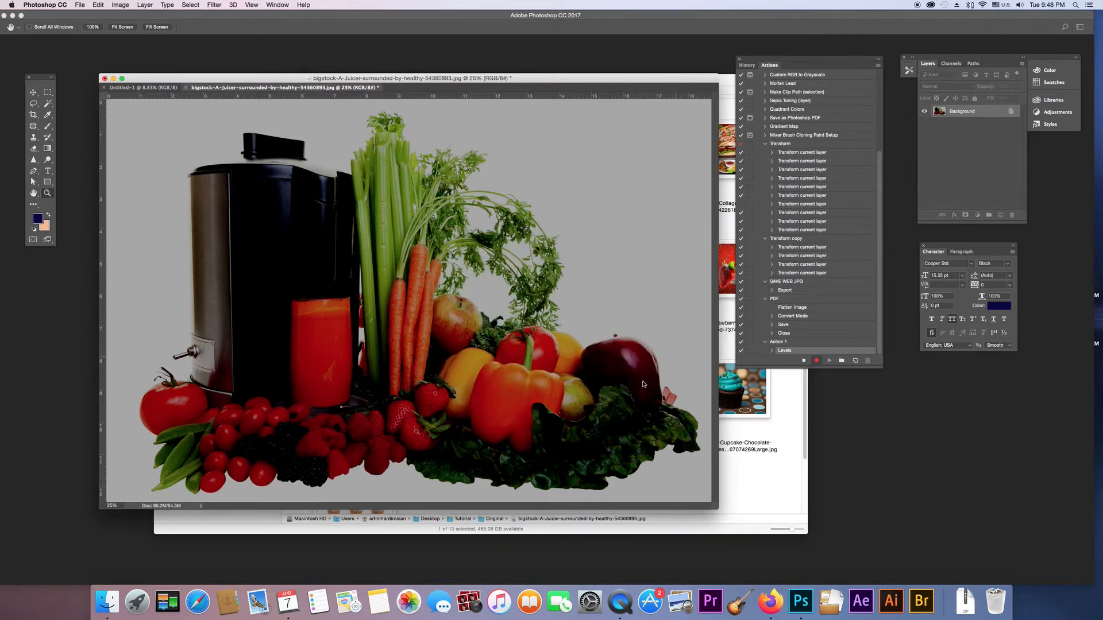
left_click_drag(198, 80, 444, 198)
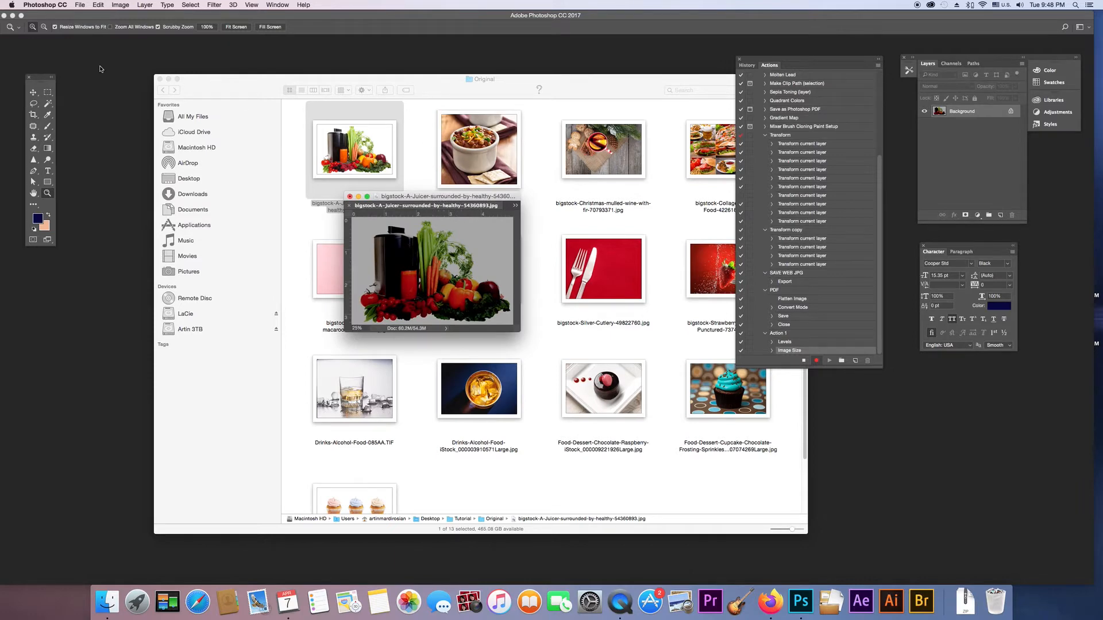
Export the image with Save for Web as a JPEG into the Save for web folder inside Tutorial
left_click(80, 5)
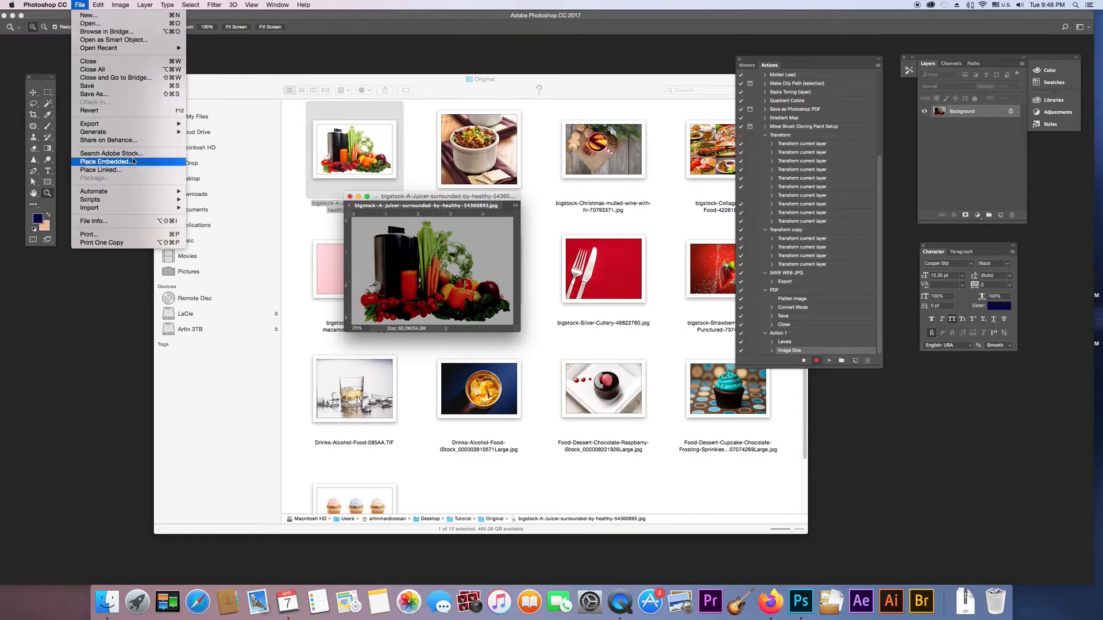
mouse_move(173, 124)
left_click(229, 158)
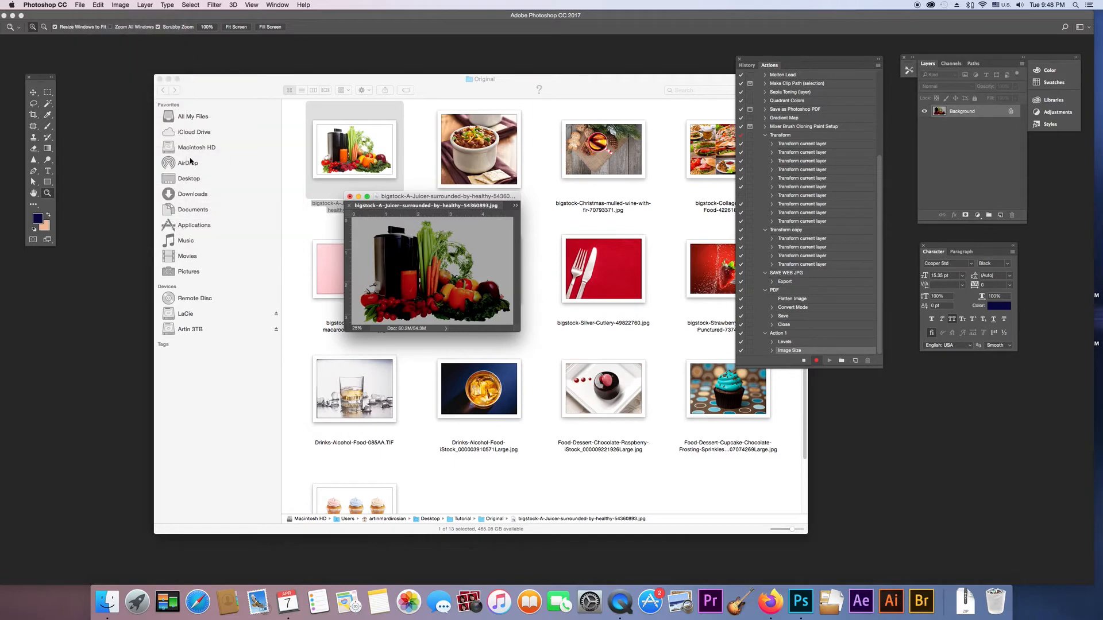
left_click(581, 429)
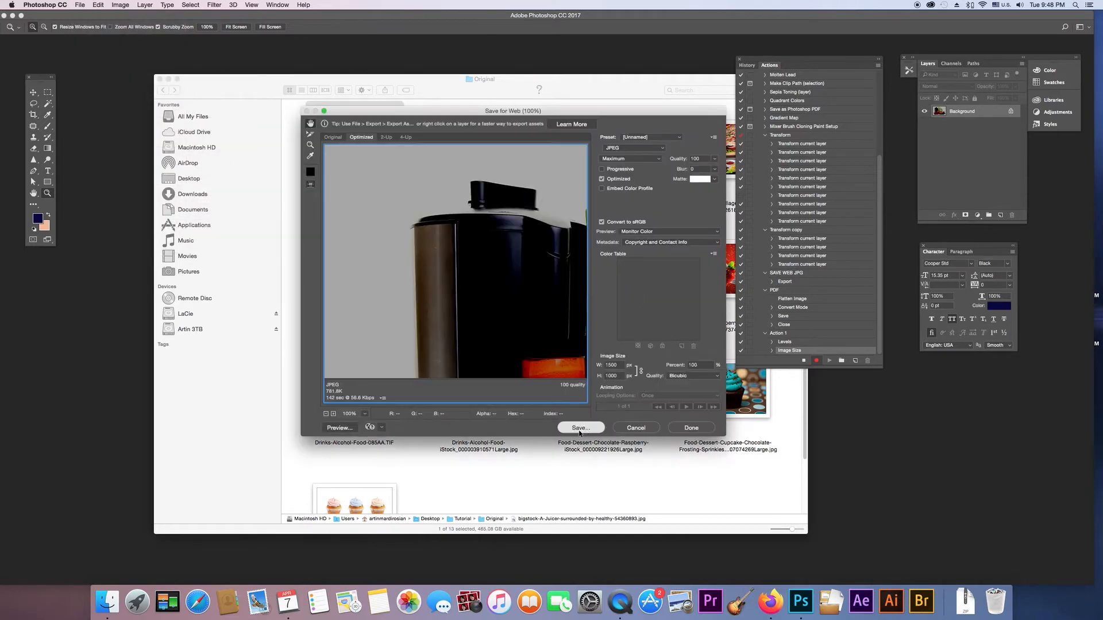
left_click(681, 69)
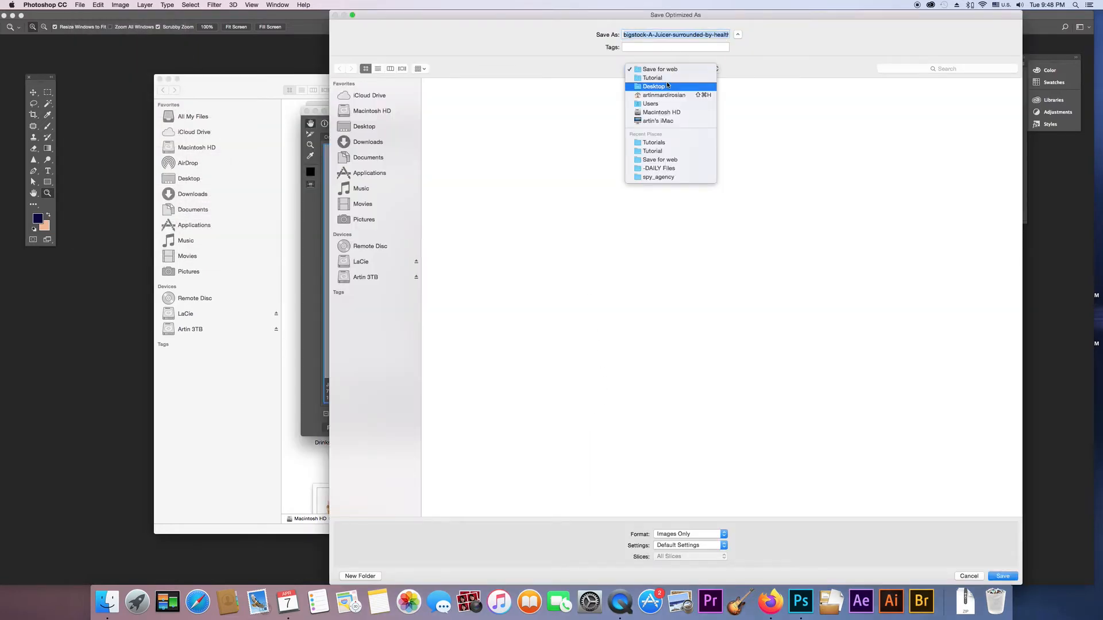
left_click(667, 81)
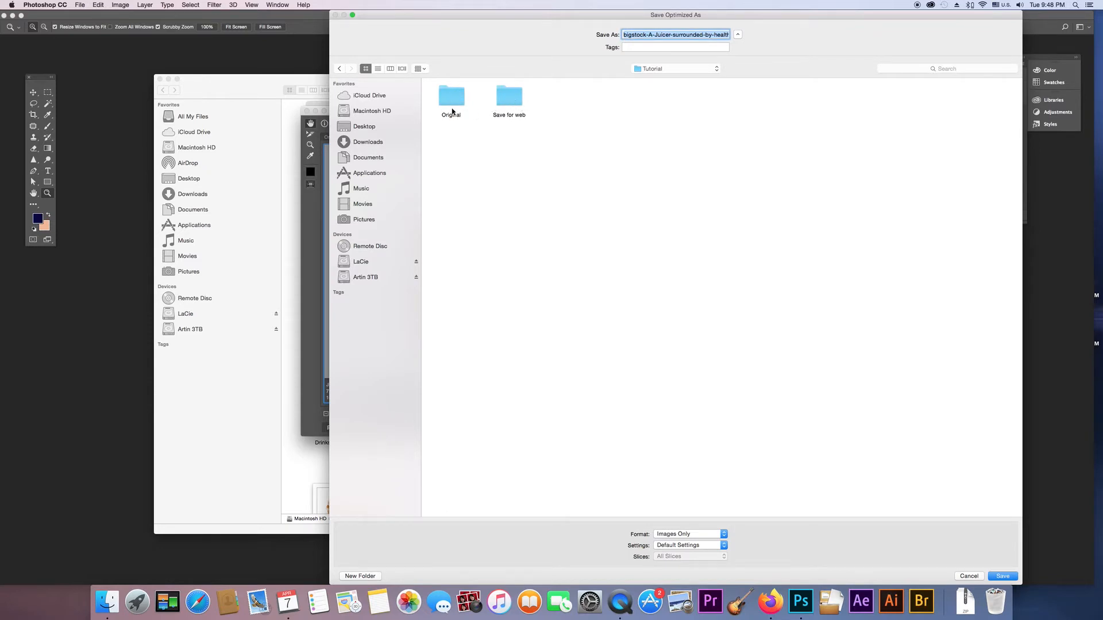
left_click_drag(462, 15, 428, 25)
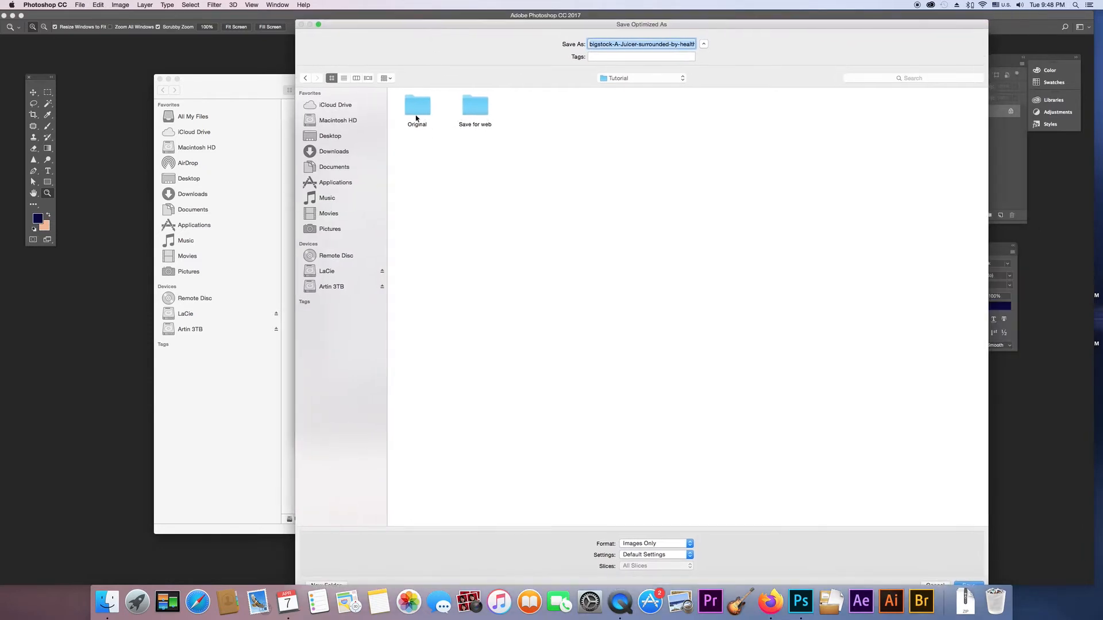
double_click(478, 112)
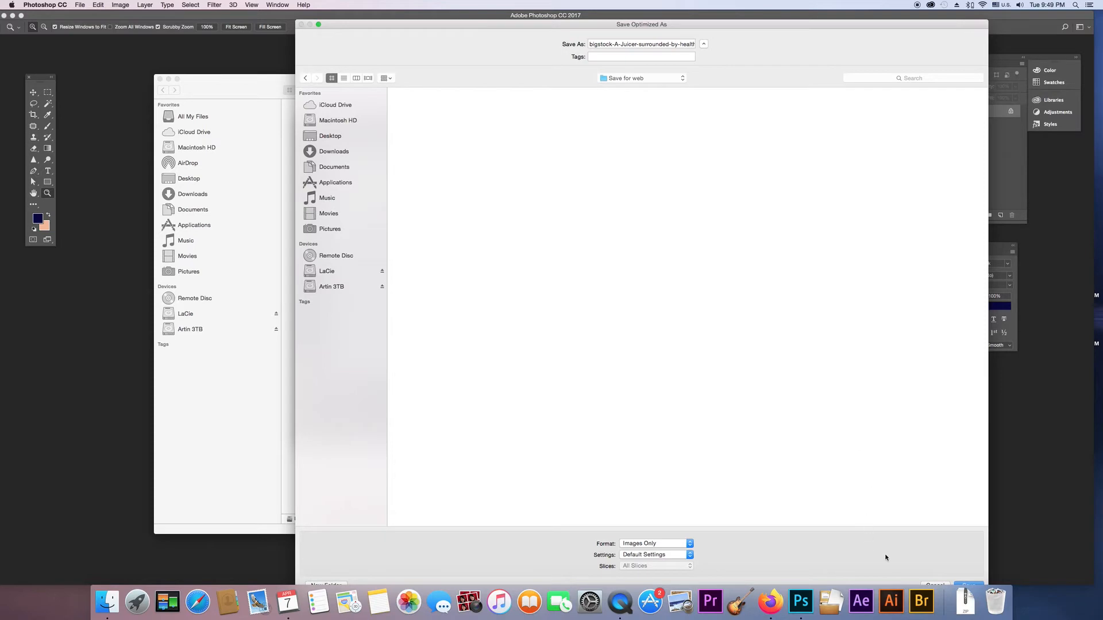
left_click(911, 577)
Close the exported juicer image without saving its changes and stop recording the action
left_click_drag(428, 209, 493, 268)
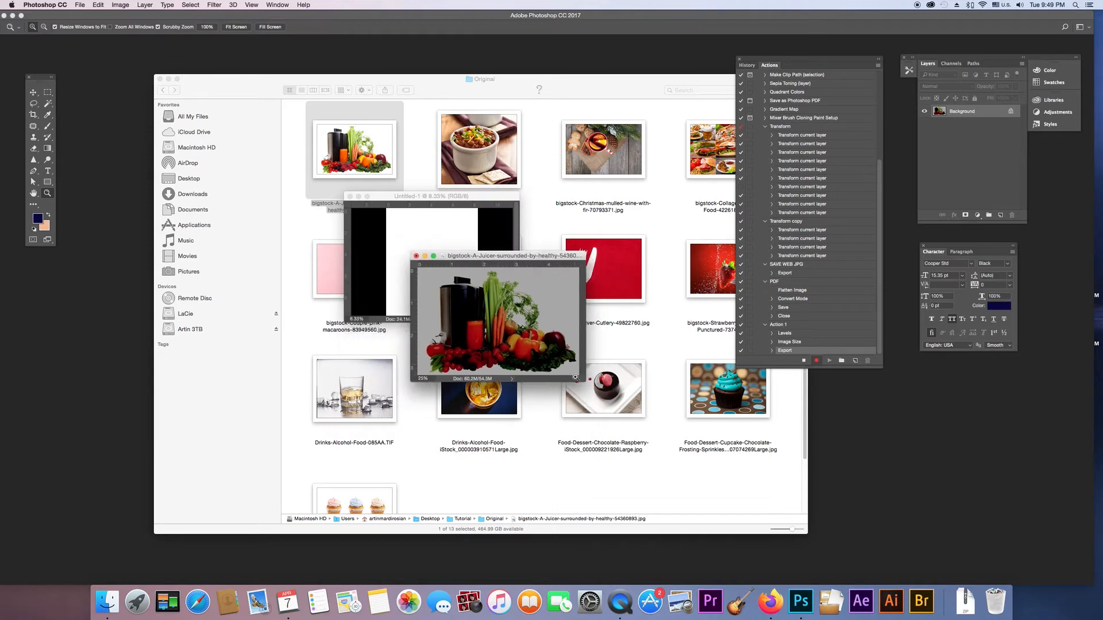
left_click(433, 257)
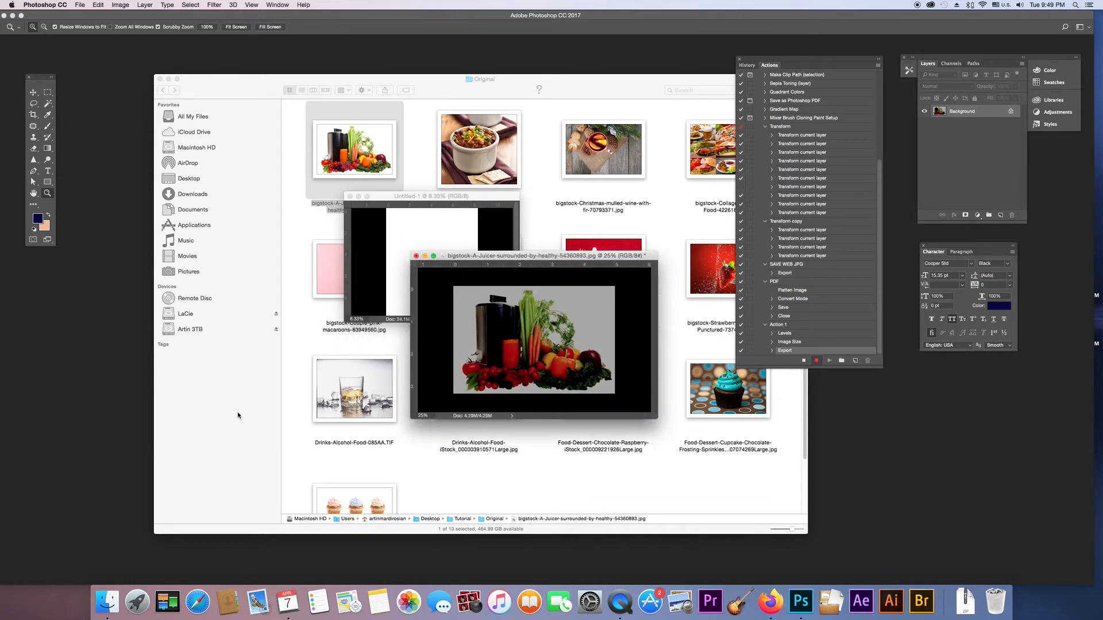
left_click(417, 256)
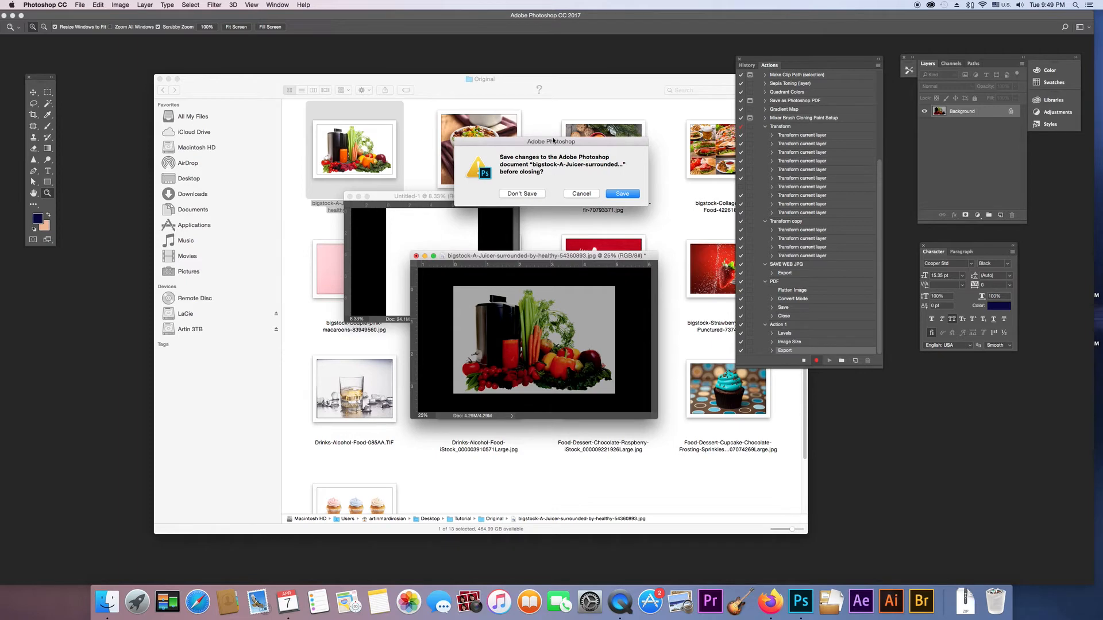
left_click_drag(553, 141, 538, 152)
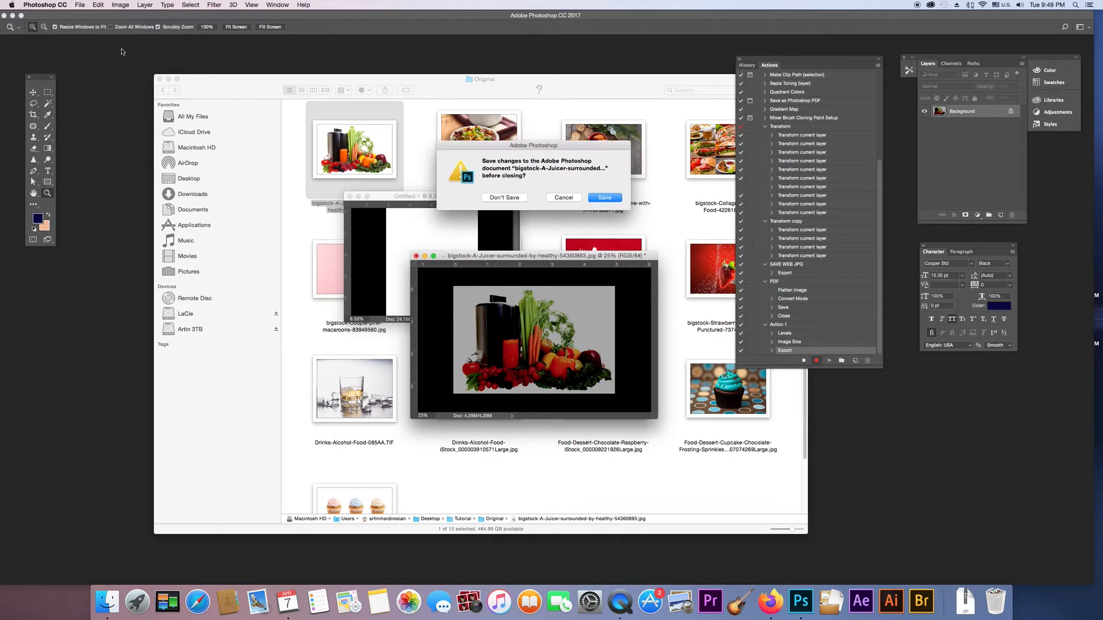
left_click(506, 198)
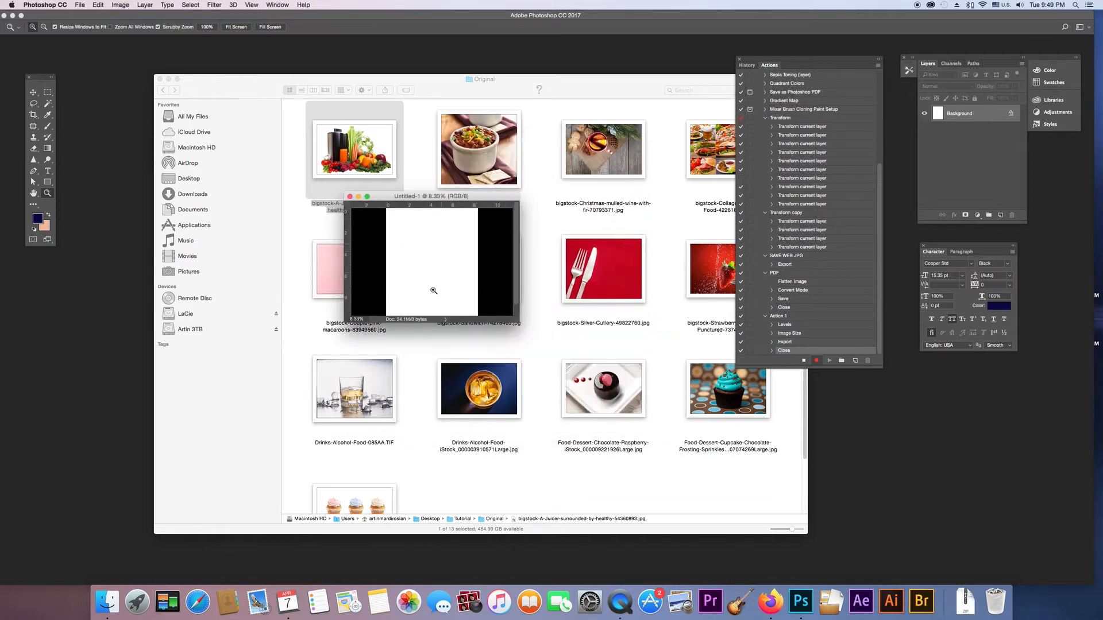
left_click(804, 361)
left_click(119, 456)
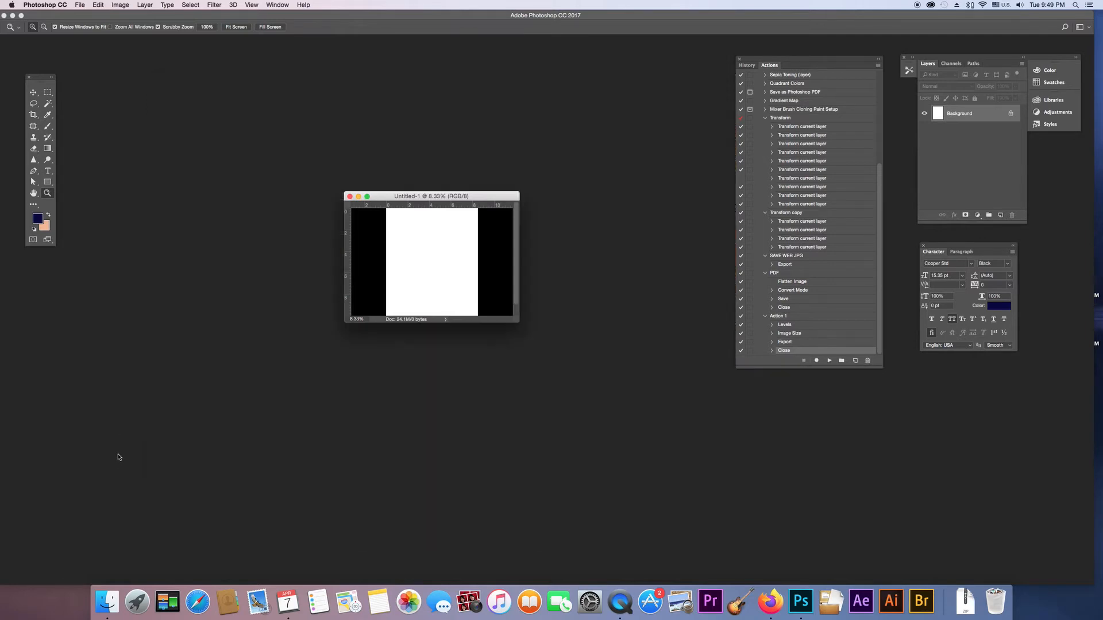
Look over the food photos in the Original folder in Finder, then return to Photoshop
left_click(106, 601)
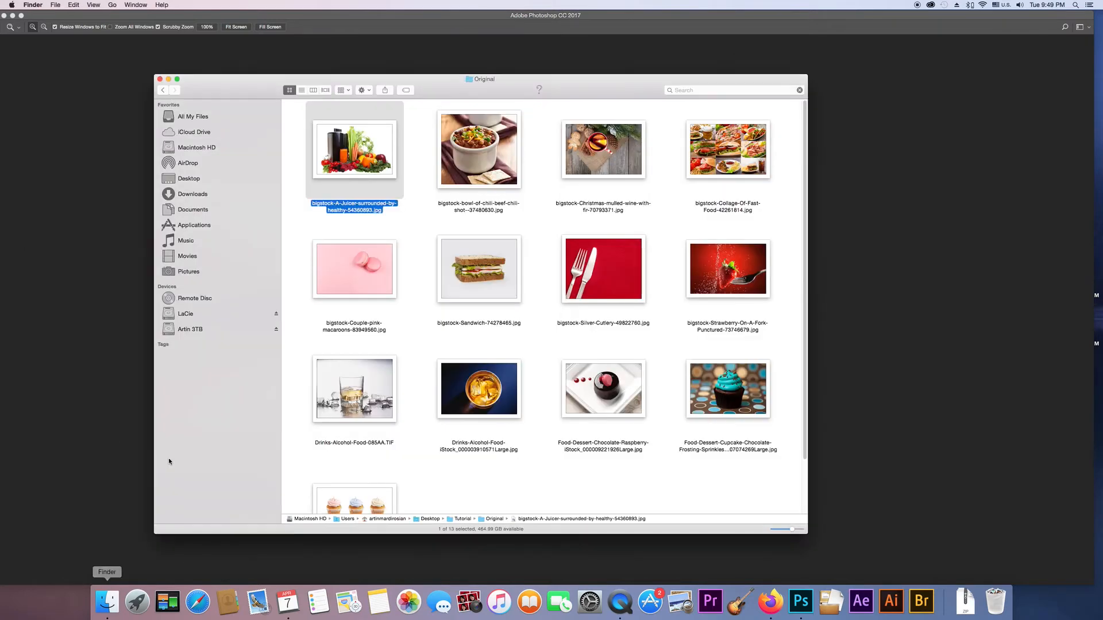
left_click(417, 164)
left_click_drag(591, 87, 554, 74)
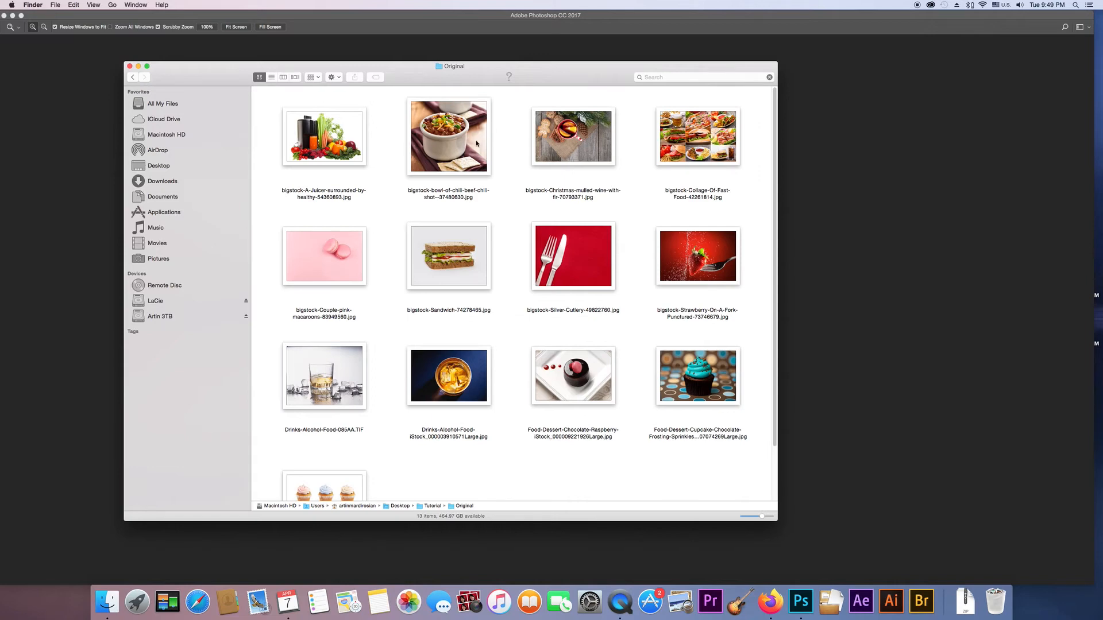
left_click(861, 204)
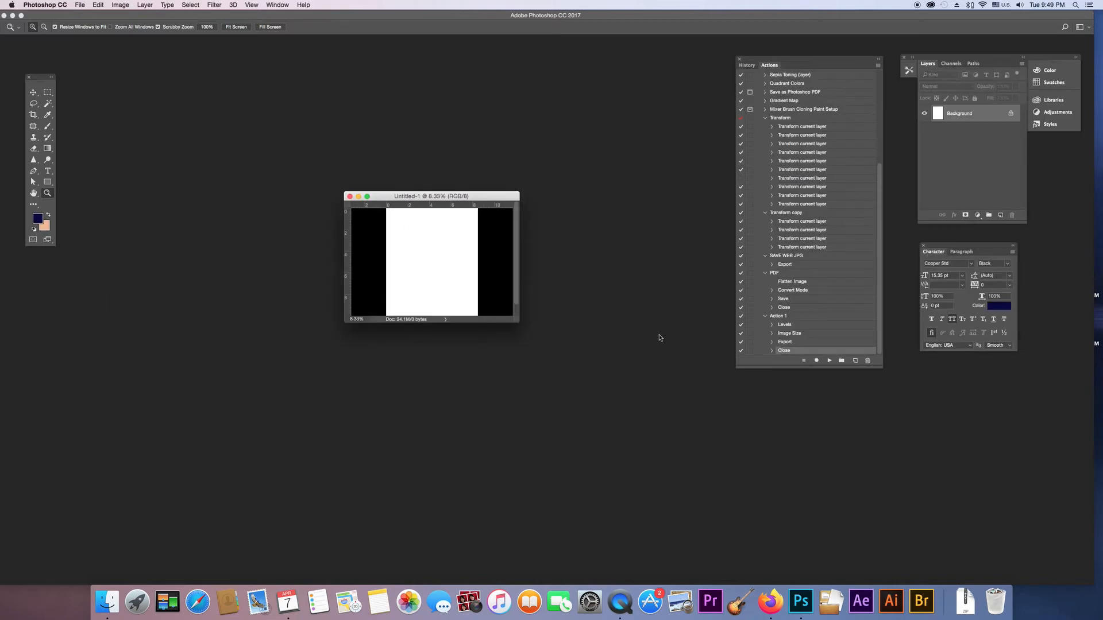
Start the Batch automation with Action 1 from the Default Actions set as the action to play
left_click(80, 4)
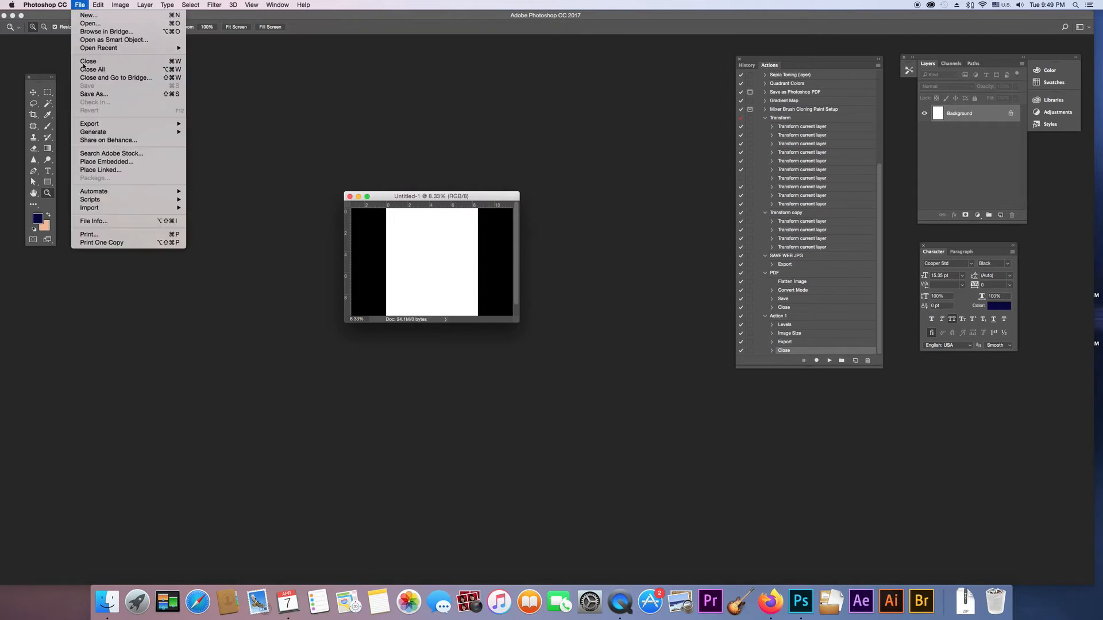
mouse_move(128, 193)
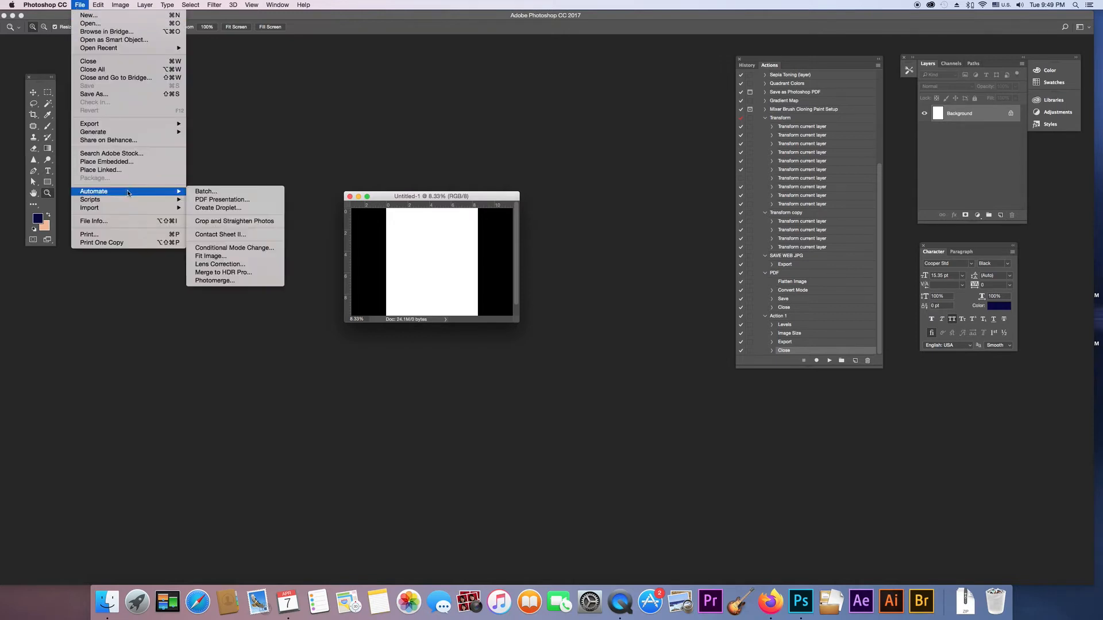
left_click(202, 191)
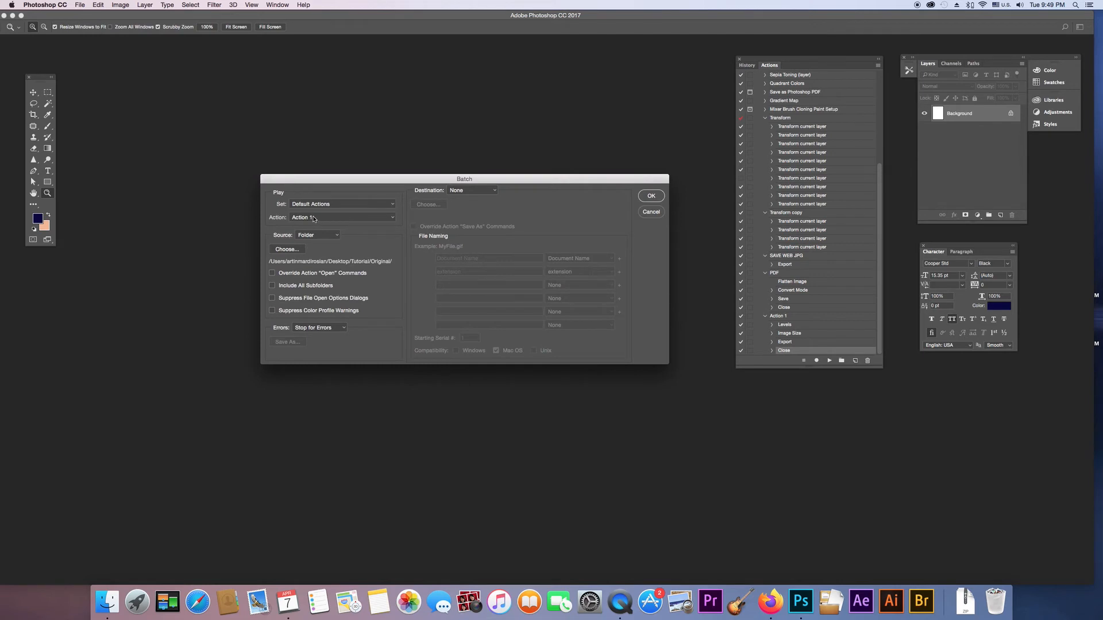
left_click(354, 218)
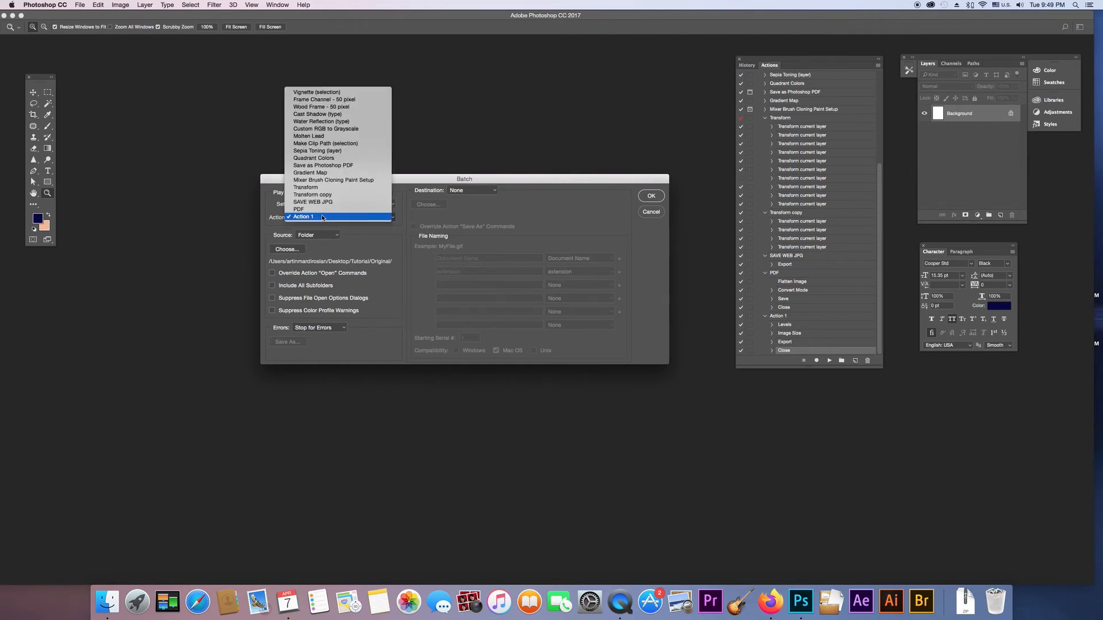
left_click(333, 218)
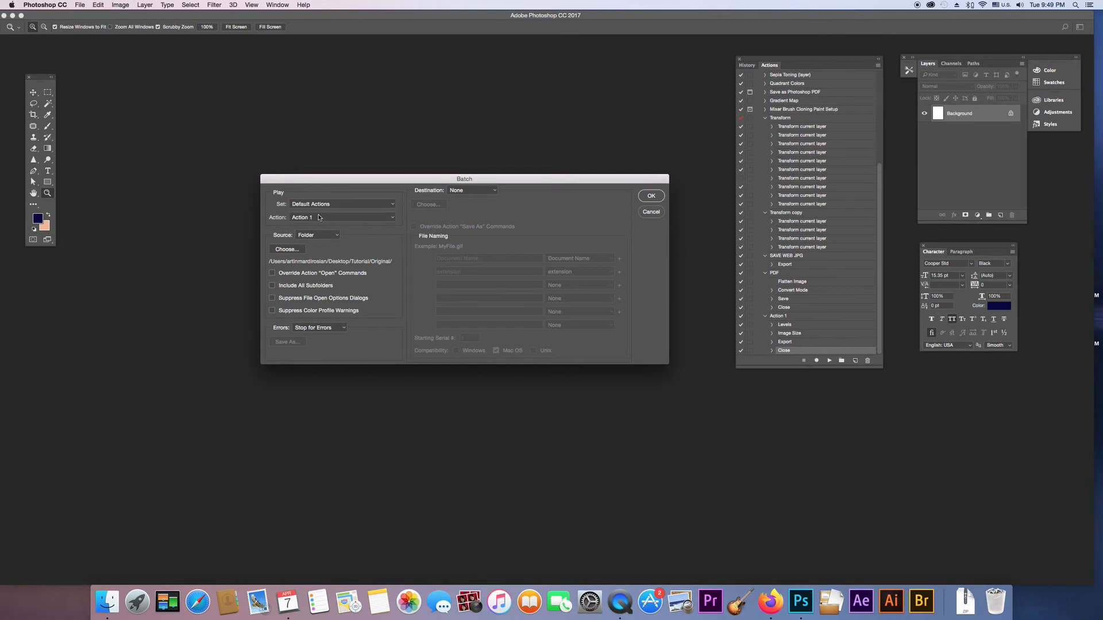
Choose the Original folder inside Tutorial as the batch source and run the batch
left_click(287, 250)
left_click(493, 44)
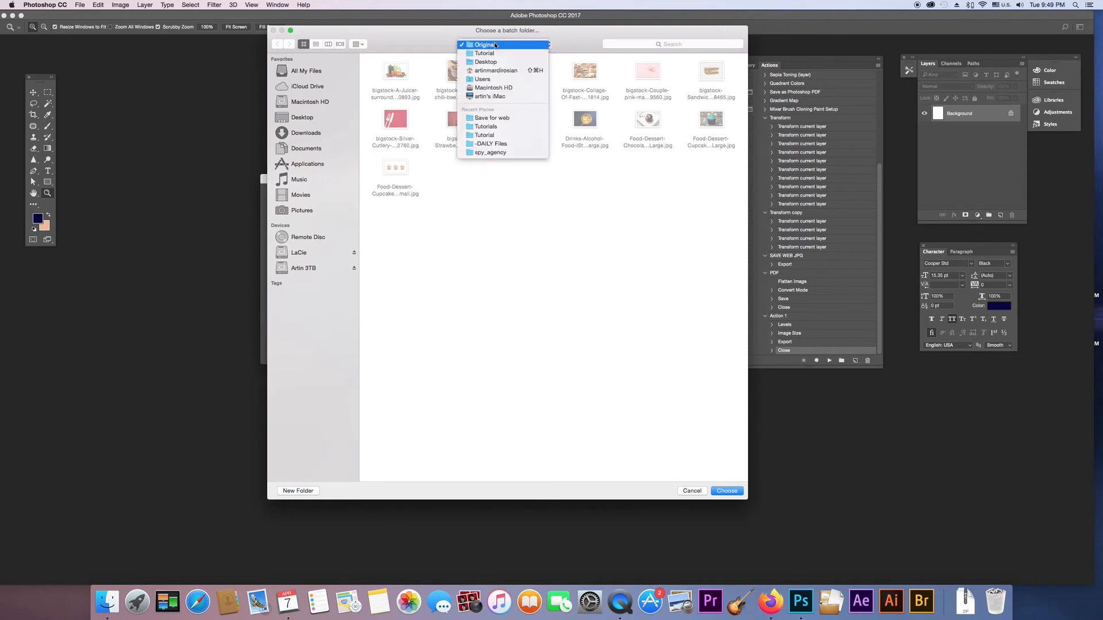
left_click(491, 53)
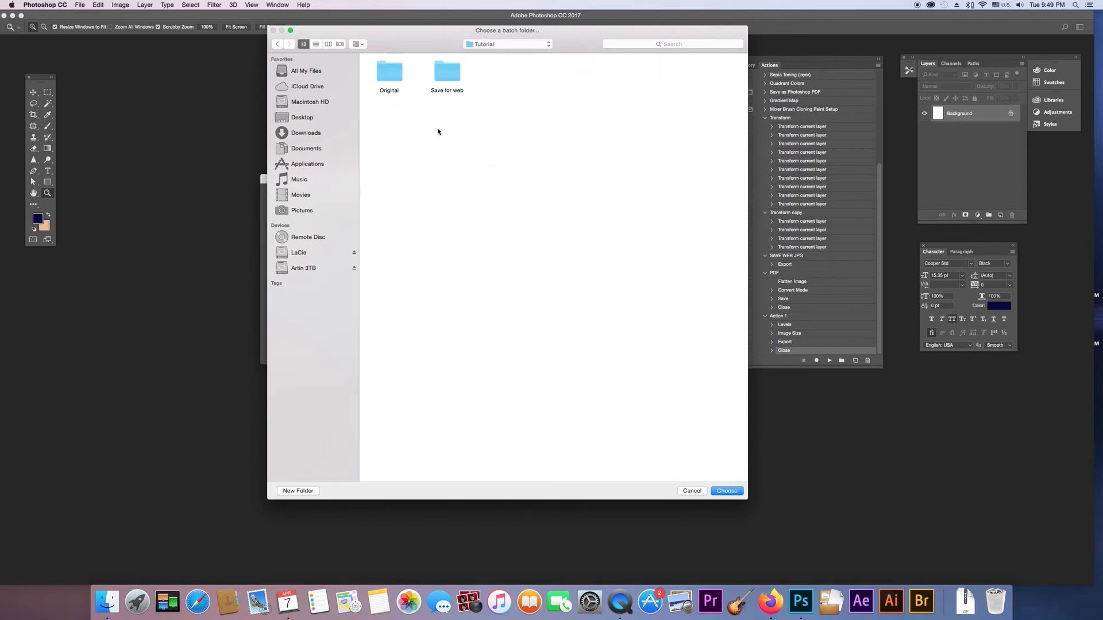
left_click(390, 74)
left_click(726, 491)
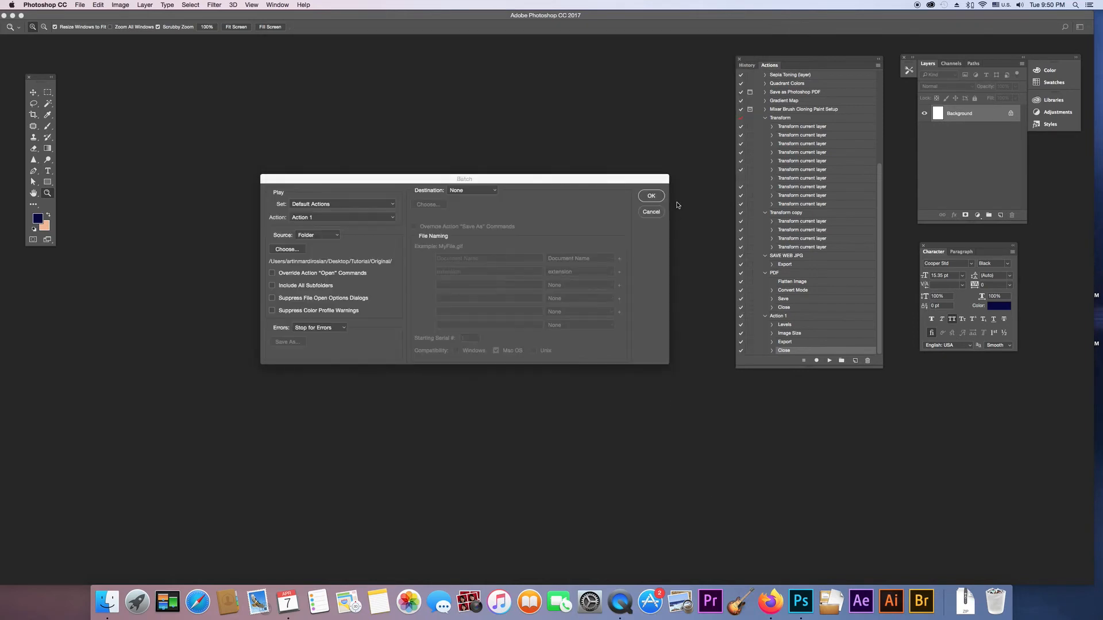
left_click(651, 196)
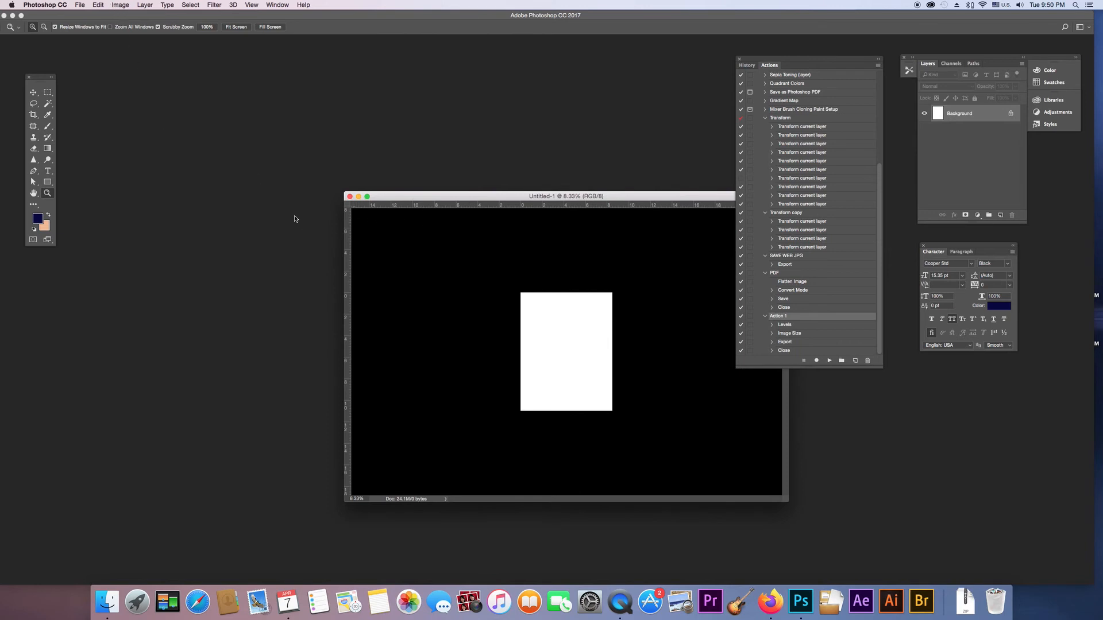
Switch to Finder and examine the exported images in Tutorial's Save for web folder as icons in an enlarged window
left_click_drag(639, 196, 501, 156)
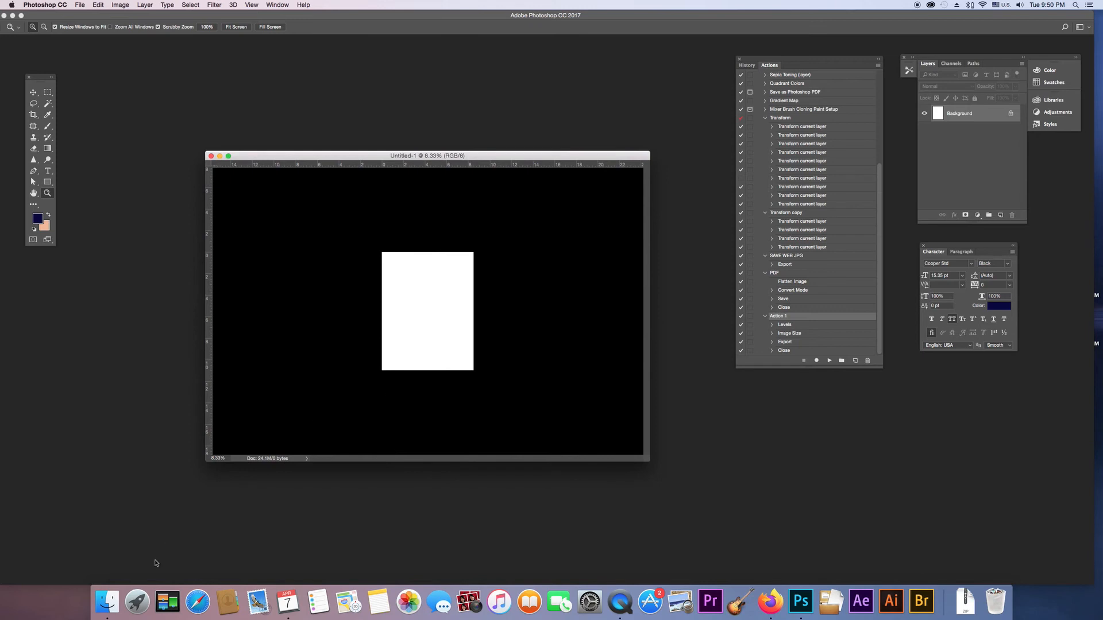
left_click(105, 603)
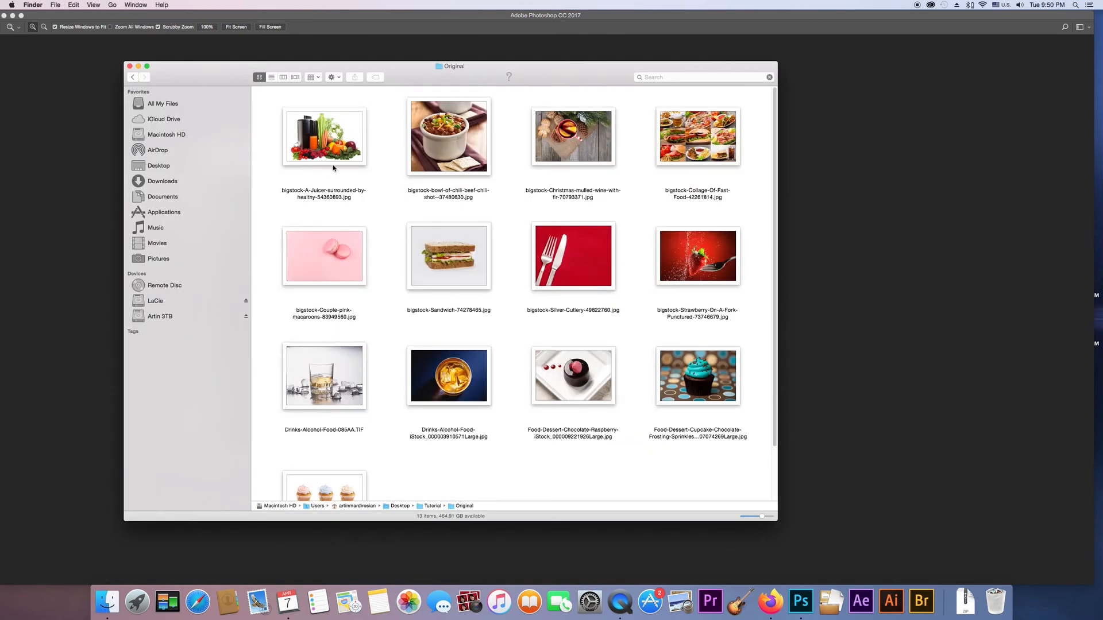
left_click(281, 79)
left_click(313, 144)
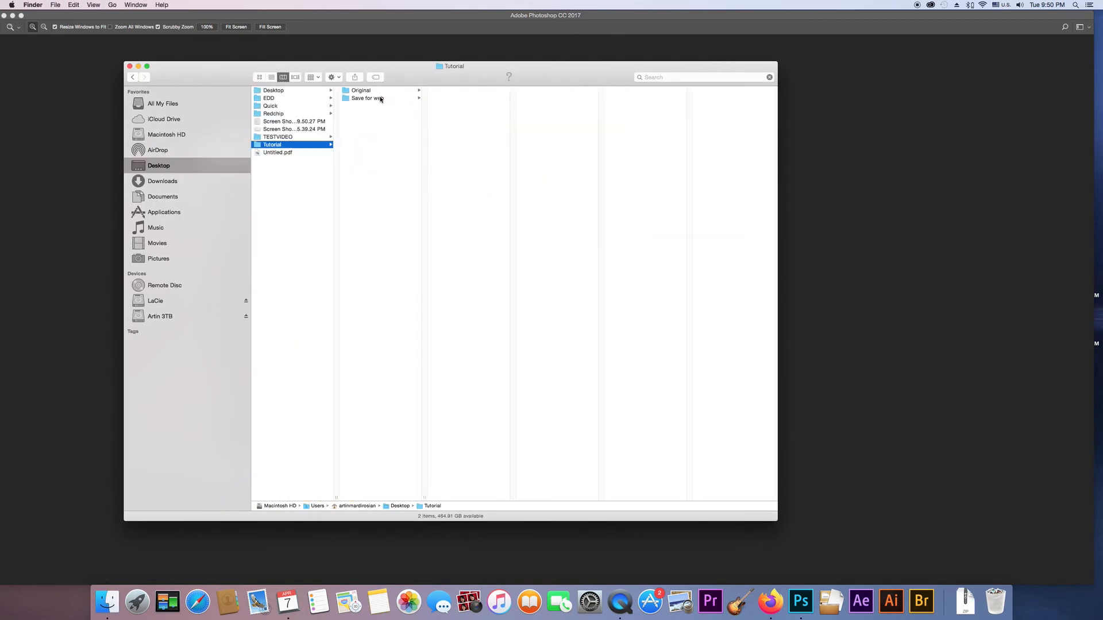
left_click(378, 99)
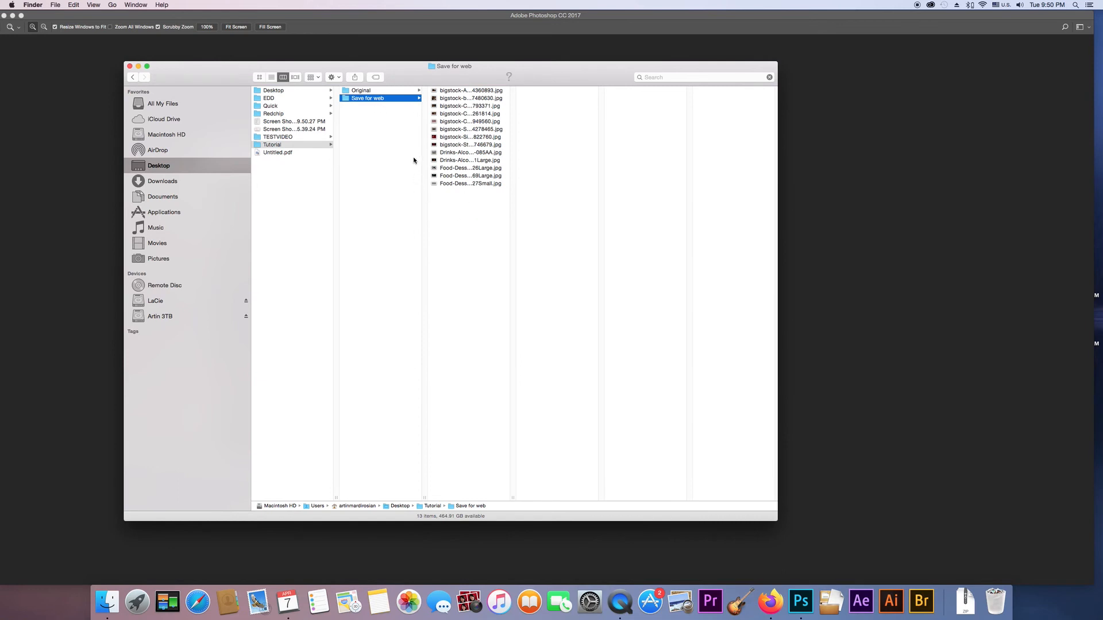
left_click(259, 77)
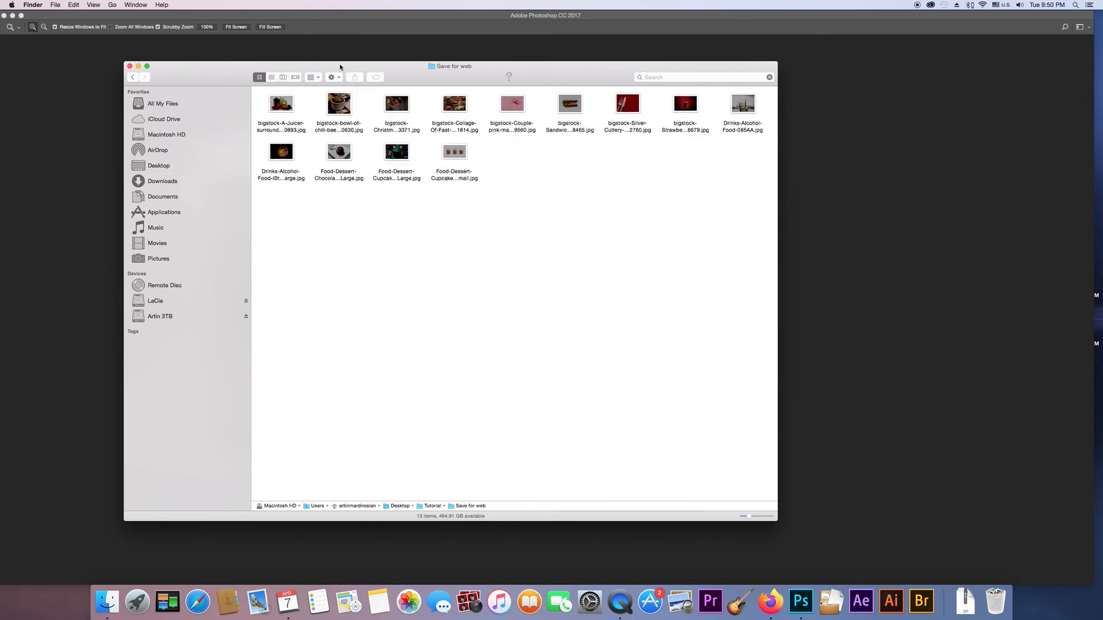
left_click_drag(331, 66, 333, 59)
left_click_drag(749, 510, 948, 543)
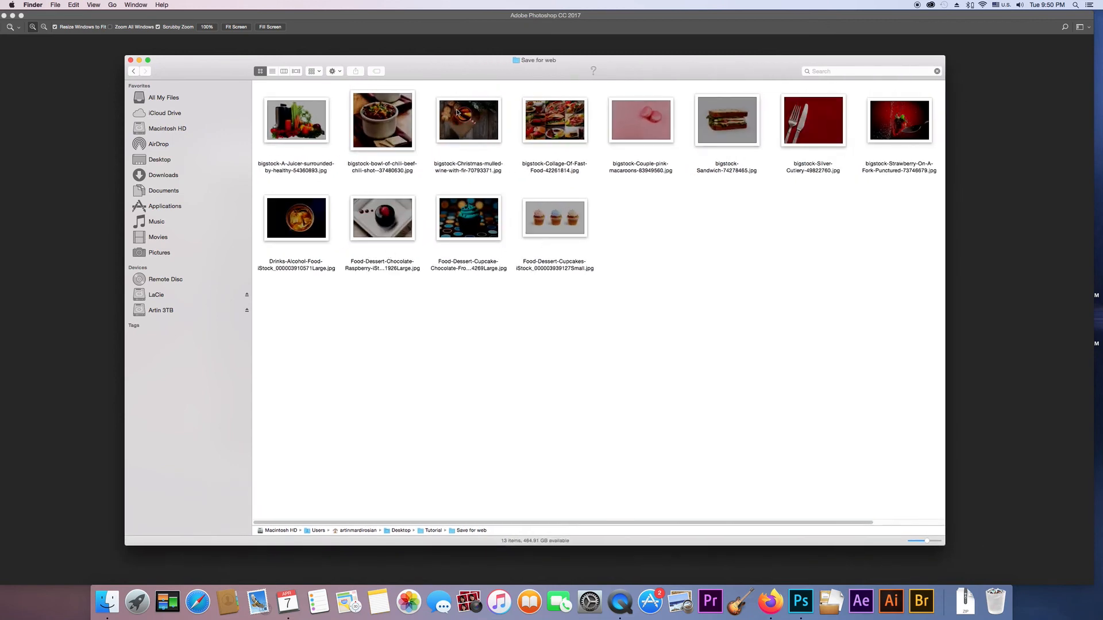
Open the exported Christmas mulled wine JPEG in Photoshop and check its image size without changing it
left_click_drag(481, 127, 802, 608)
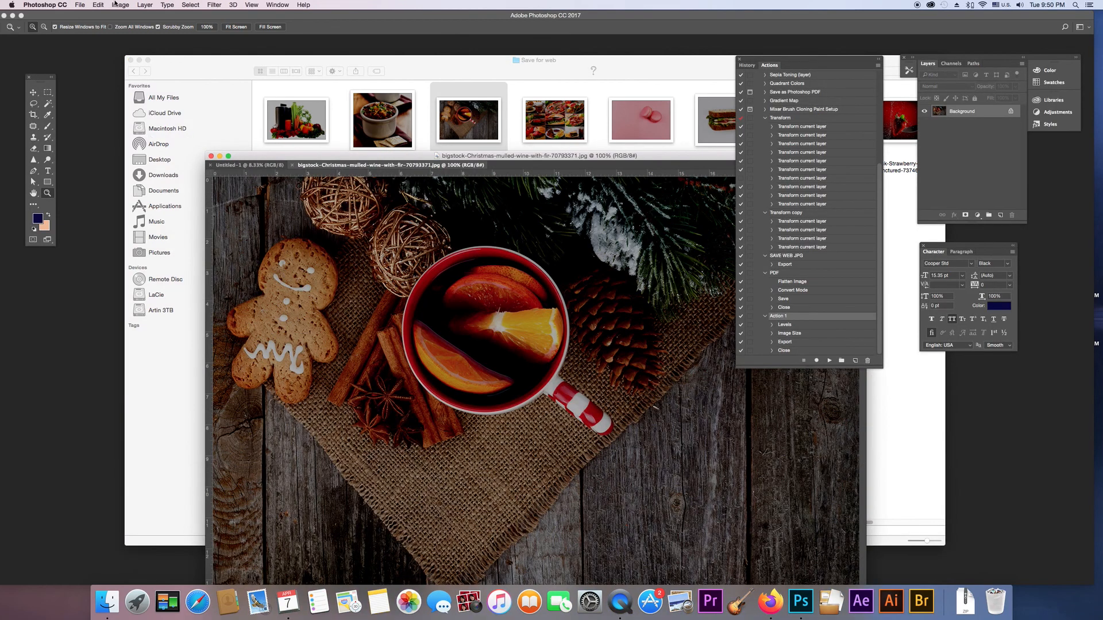
left_click(115, 5)
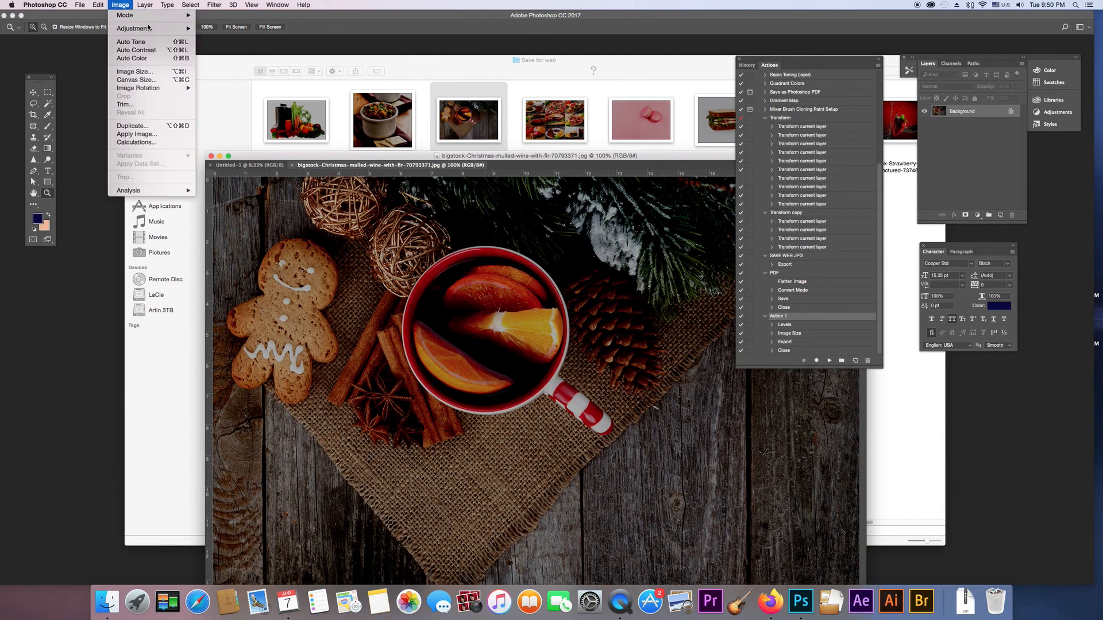
left_click(135, 71)
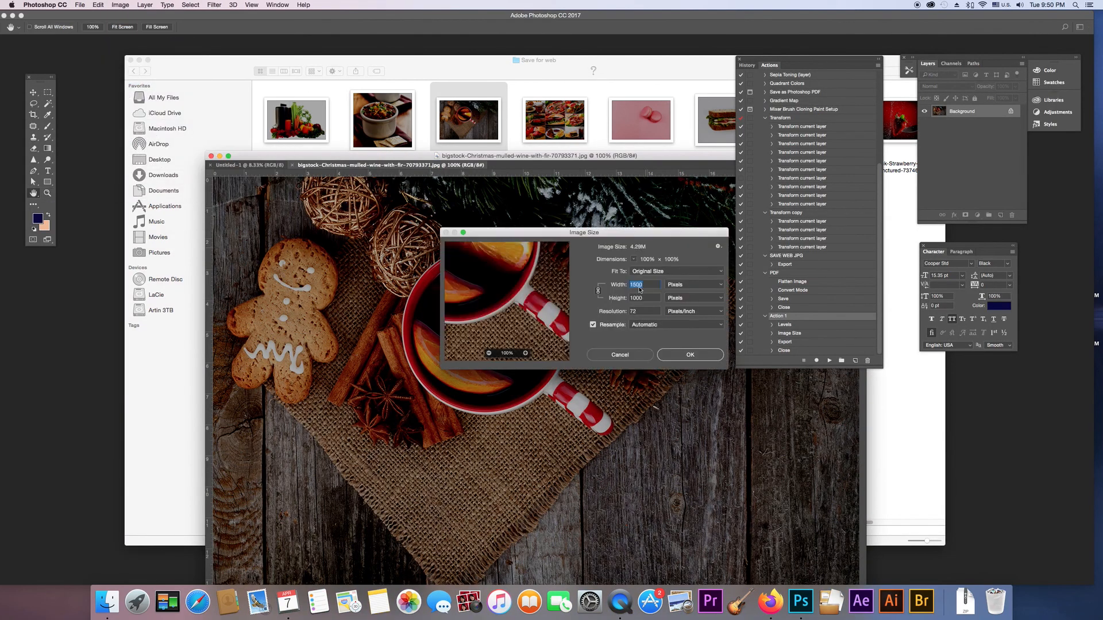
left_click(634, 353)
key("z")
left_click_drag(500, 156, 384, 121)
left_click(771, 439)
left_click_drag(527, 61, 486, 61)
left_click(29, 293)
left_click_drag(652, 121, 589, 104)
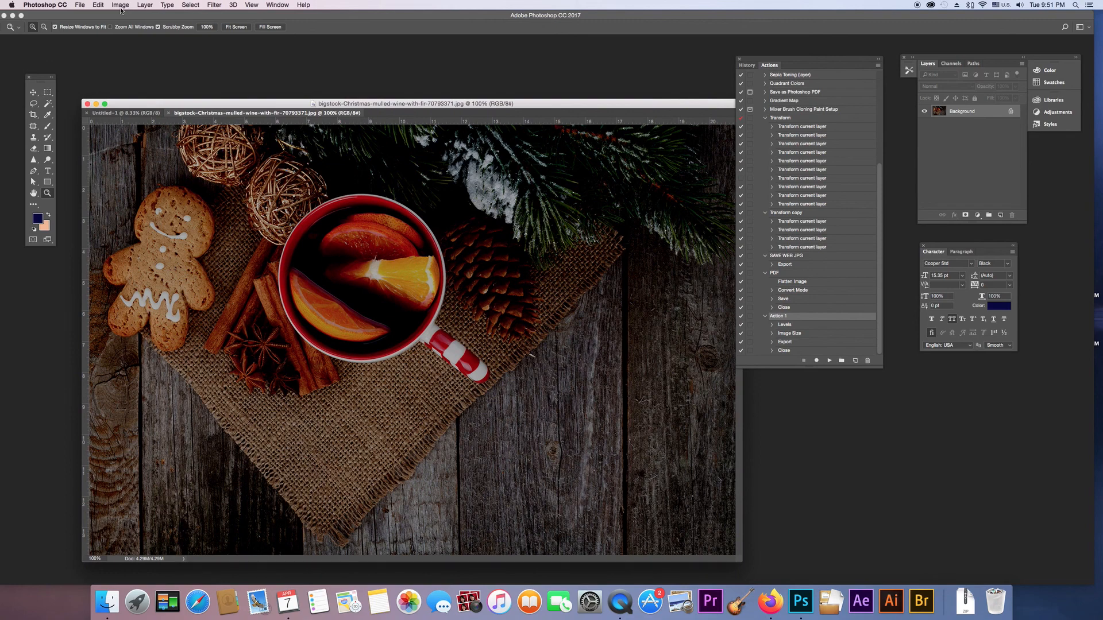
left_click_drag(296, 103, 271, 88)
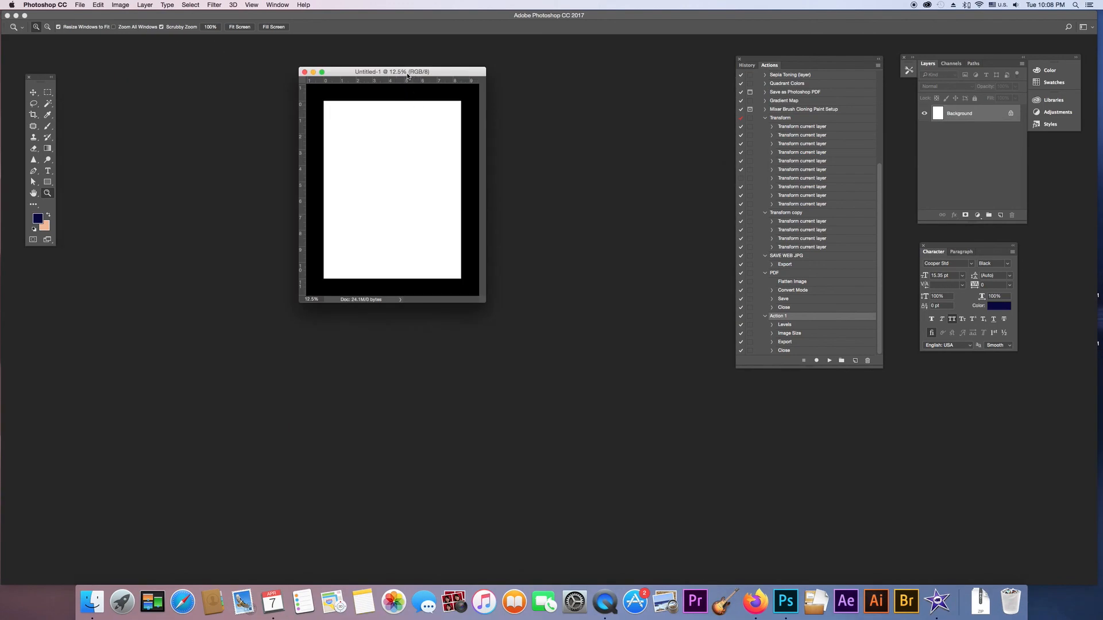
left_click_drag(408, 73, 403, 74)
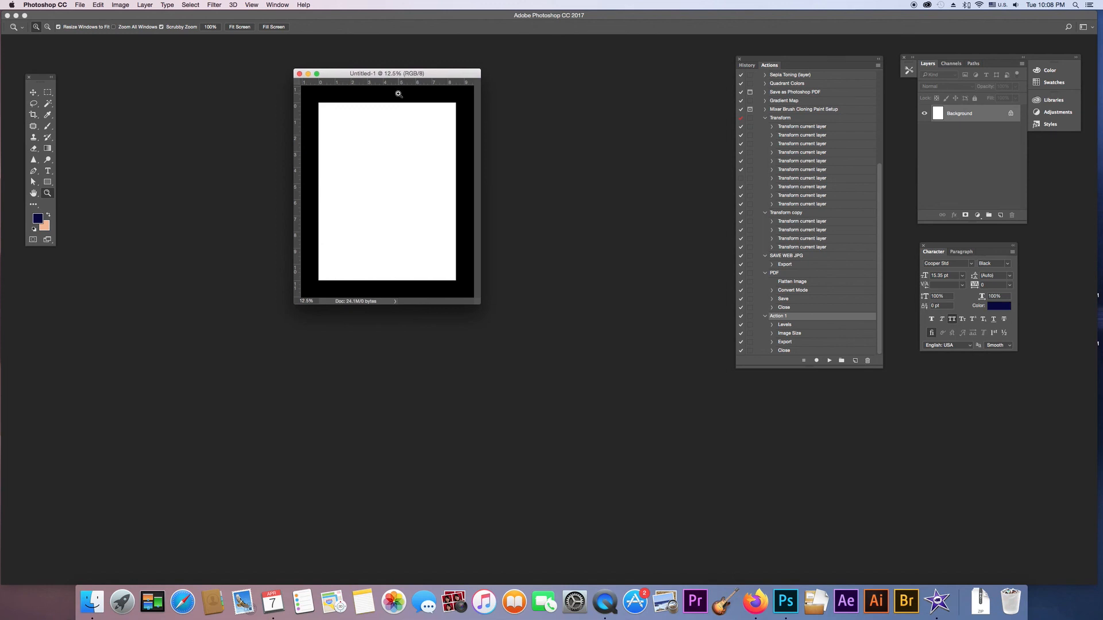